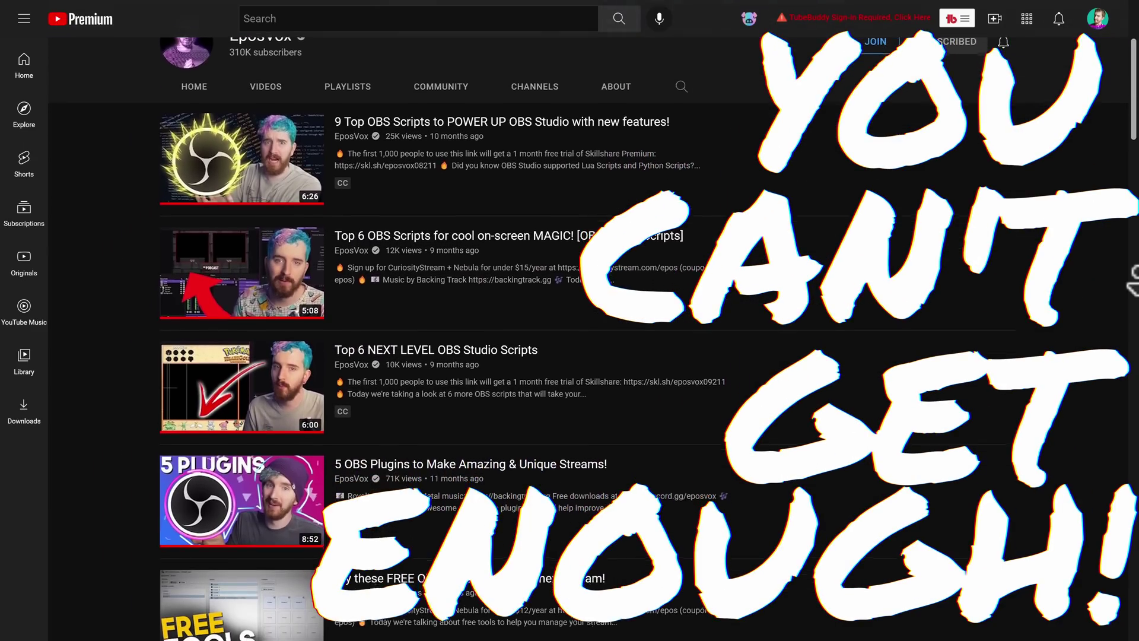
scroll(587, 332, "down", 1)
scroll(1134, 279, "down", 2)
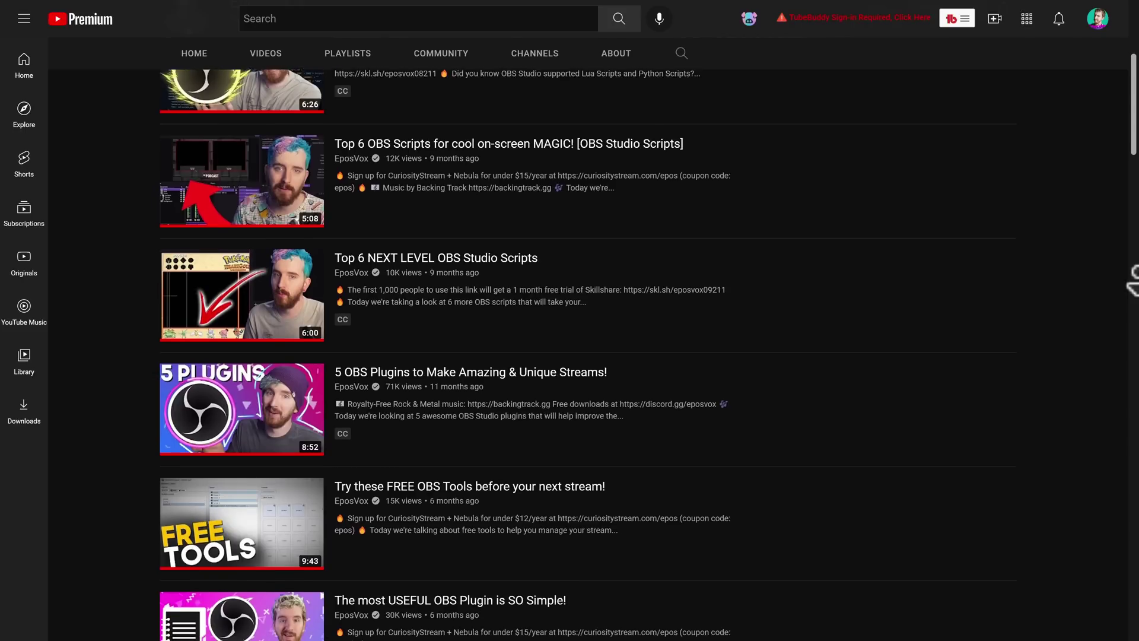
scroll(1134, 279, "down", 2)
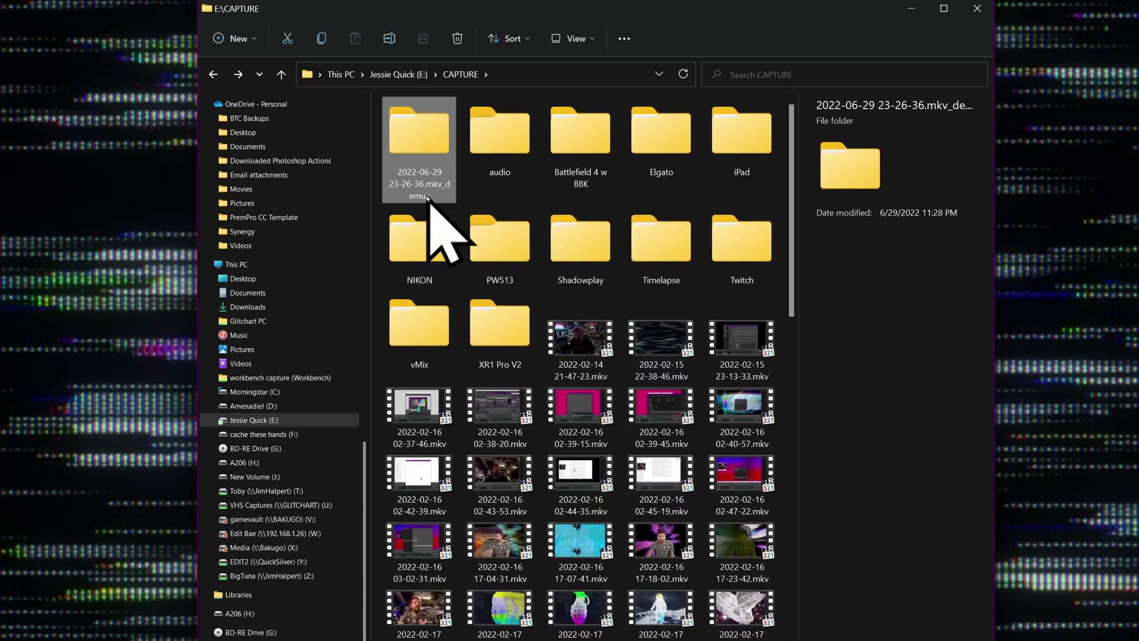
double_click(424, 153)
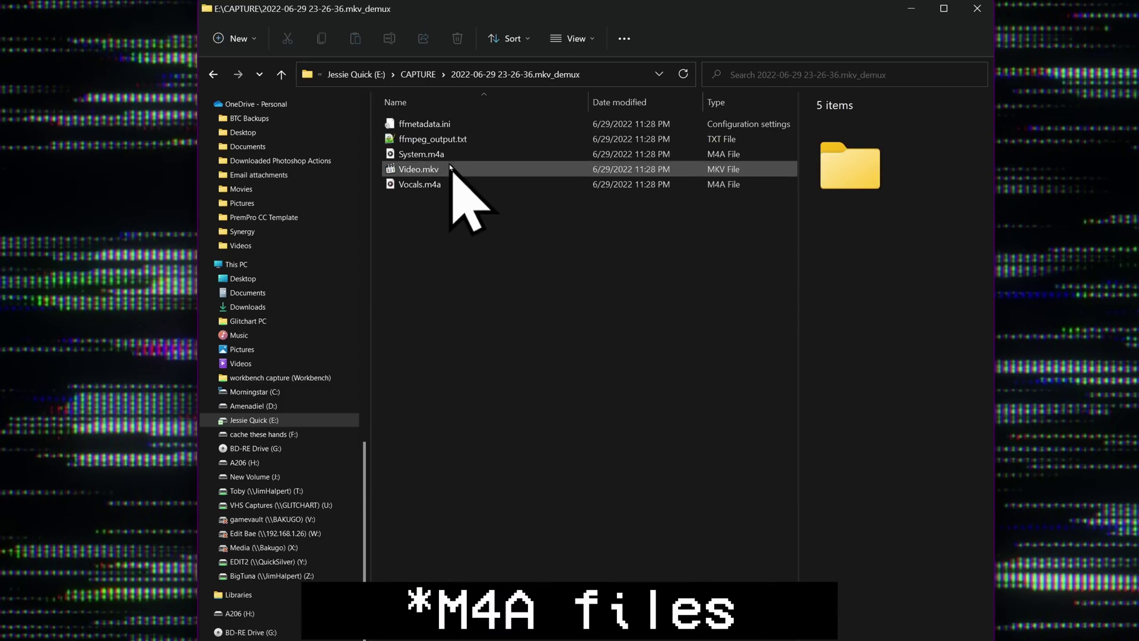
left_click(448, 166)
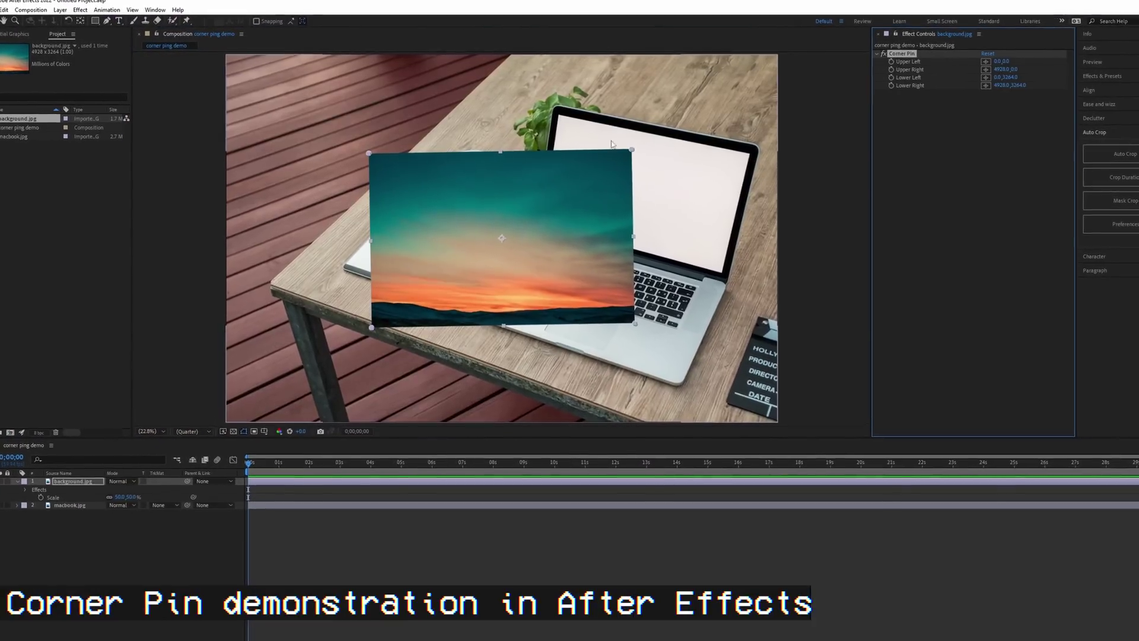
Drag the sunset image's four Corner Pin corners onto the laptop screen's corners
left_click_drag(624, 149, 765, 156)
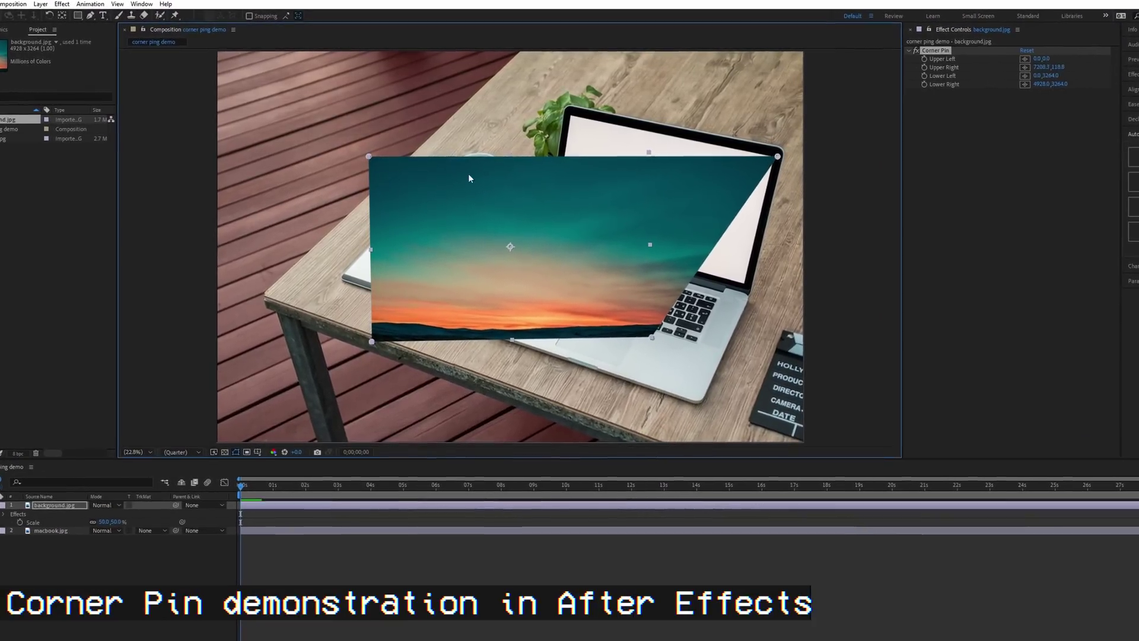
left_click_drag(368, 155, 574, 113)
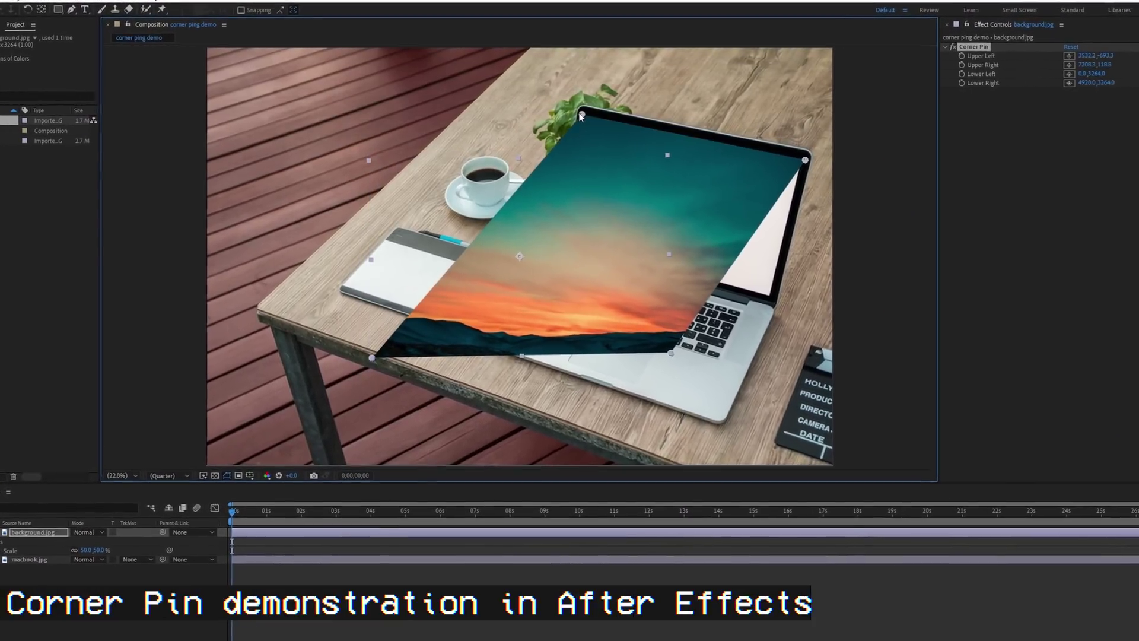
left_click_drag(661, 345, 783, 304)
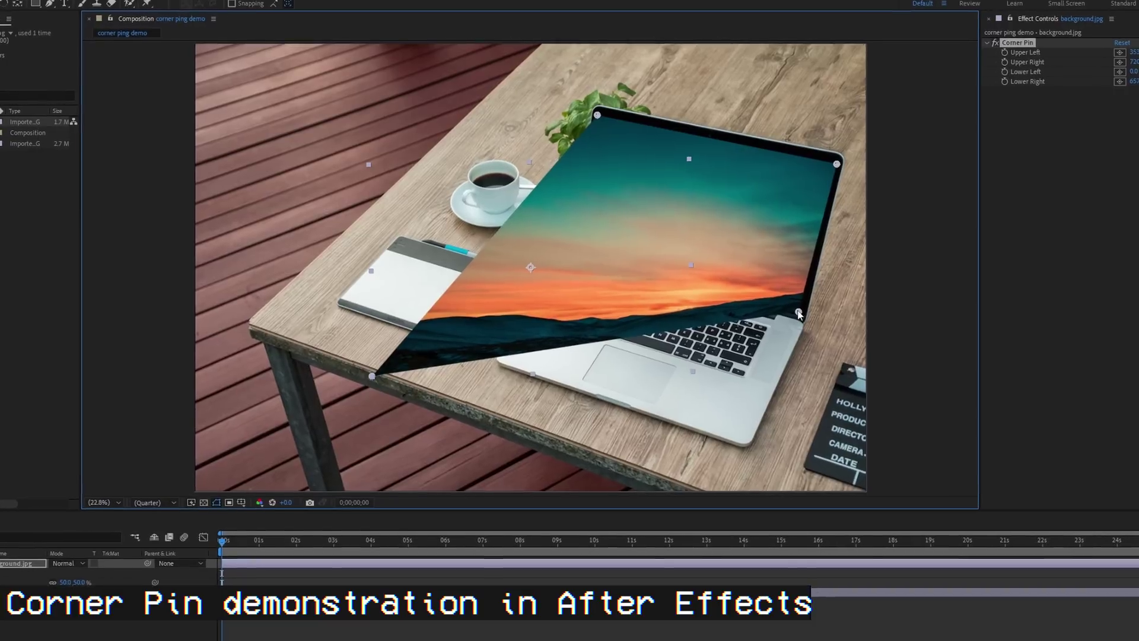
left_click_drag(372, 366, 586, 261)
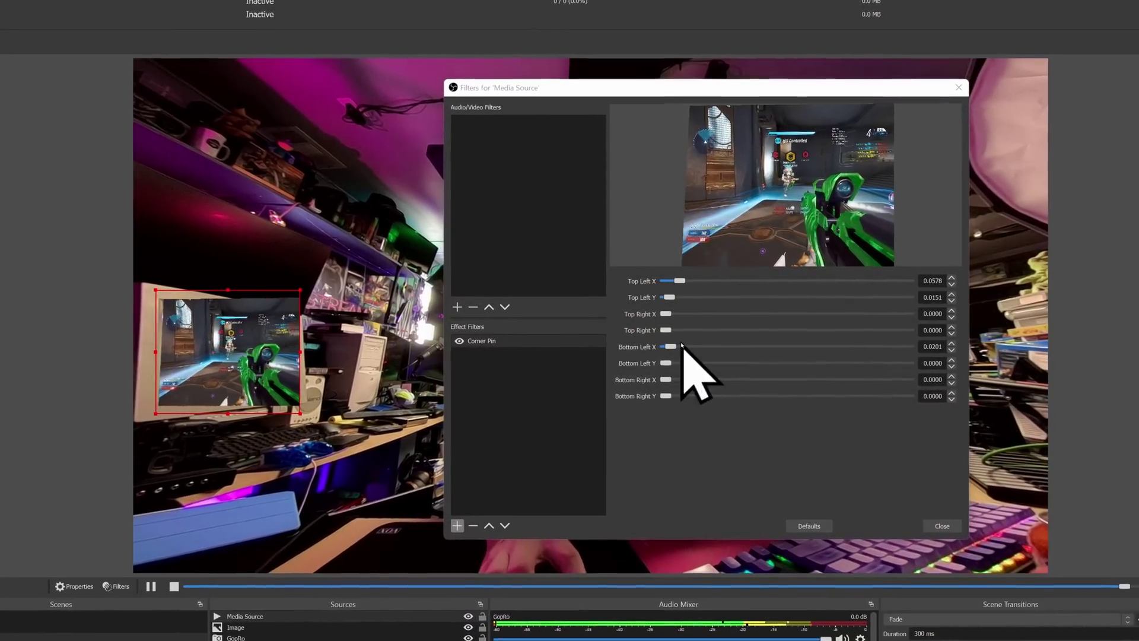
Skew the game footage by setting Corner Pin Bottom Left Y to 0.0477
left_click_drag(668, 361, 729, 357)
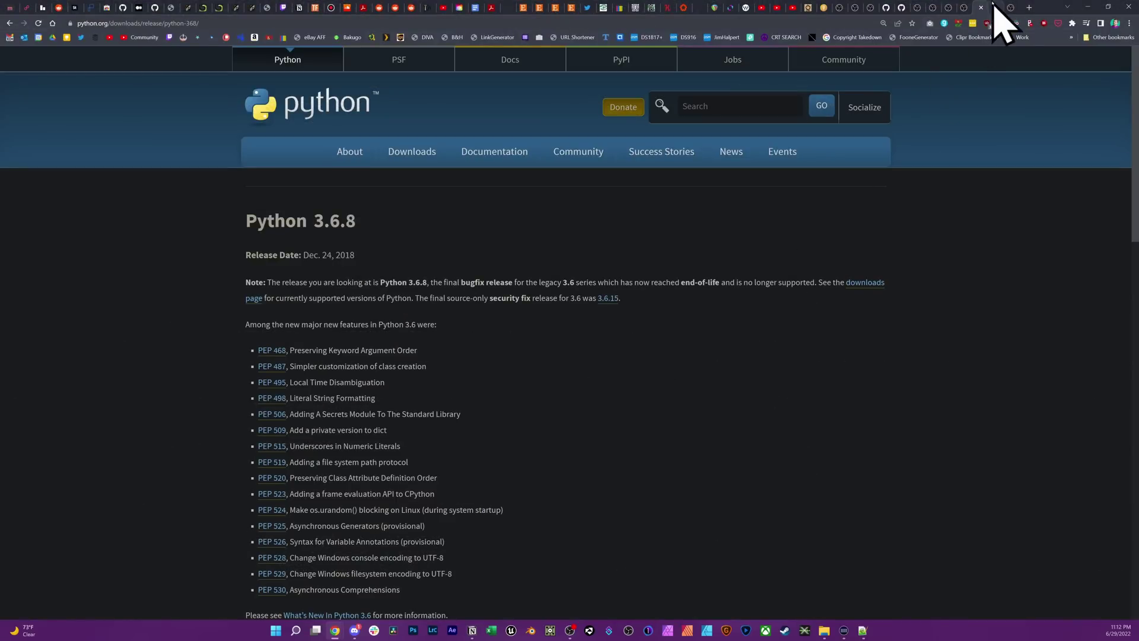
Check the OBS scripting docs, then scroll the Python 3.6.8 page down to its Files table
left_click(1007, 9)
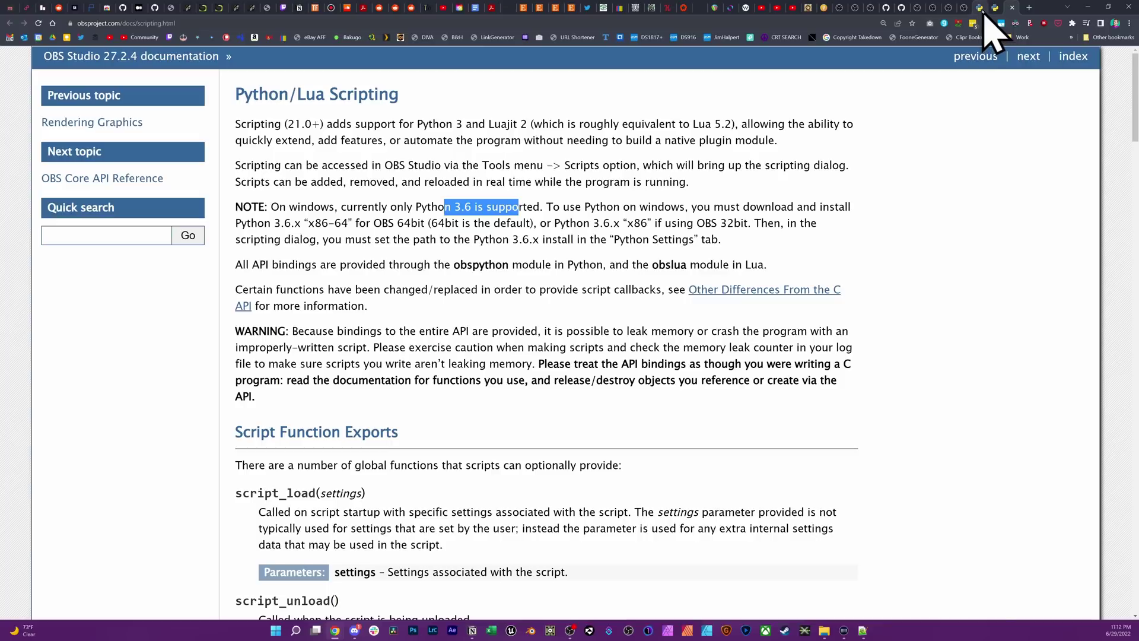
left_click(982, 9)
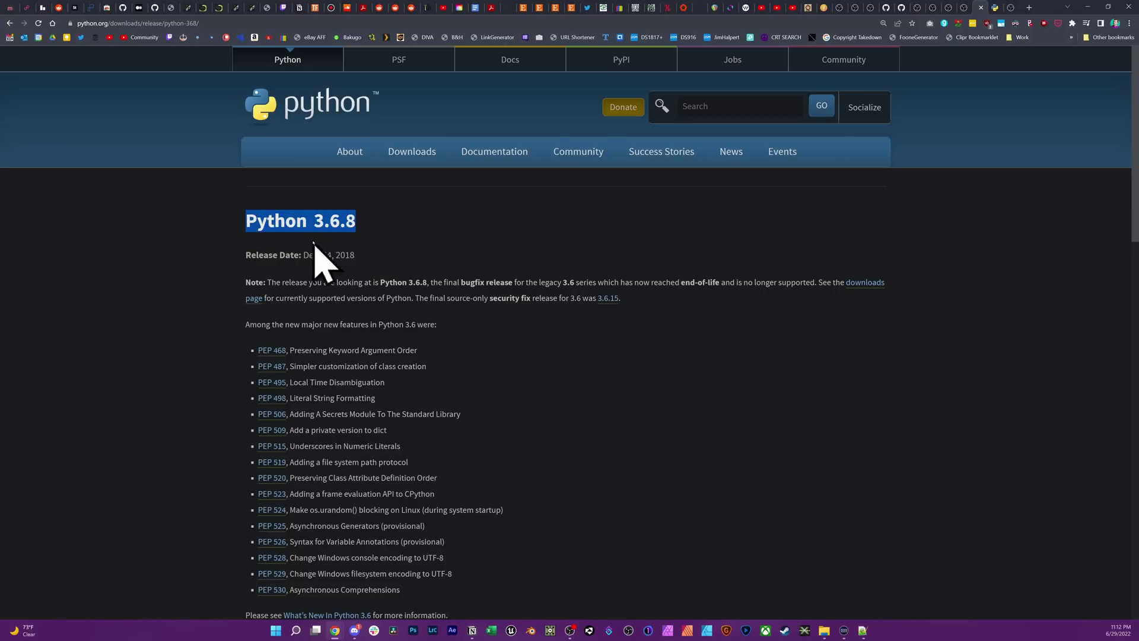
scroll(469, 362, "down", 15)
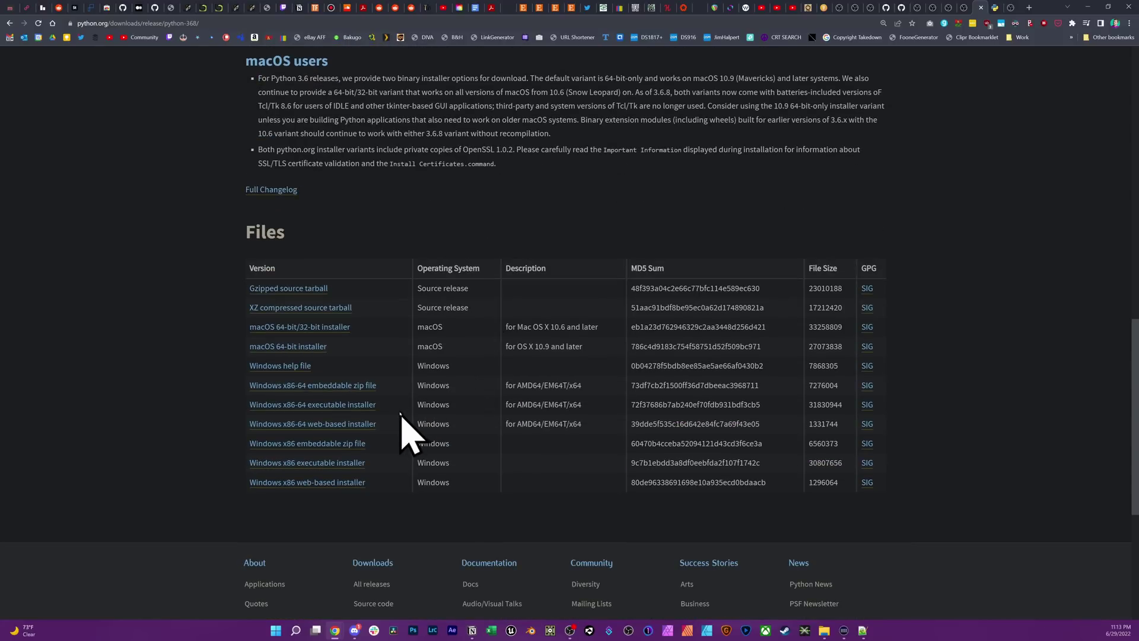
Save the Python 3.6.8 Windows x86-64 web-based installer to Downloads and launch it
left_click(367, 426)
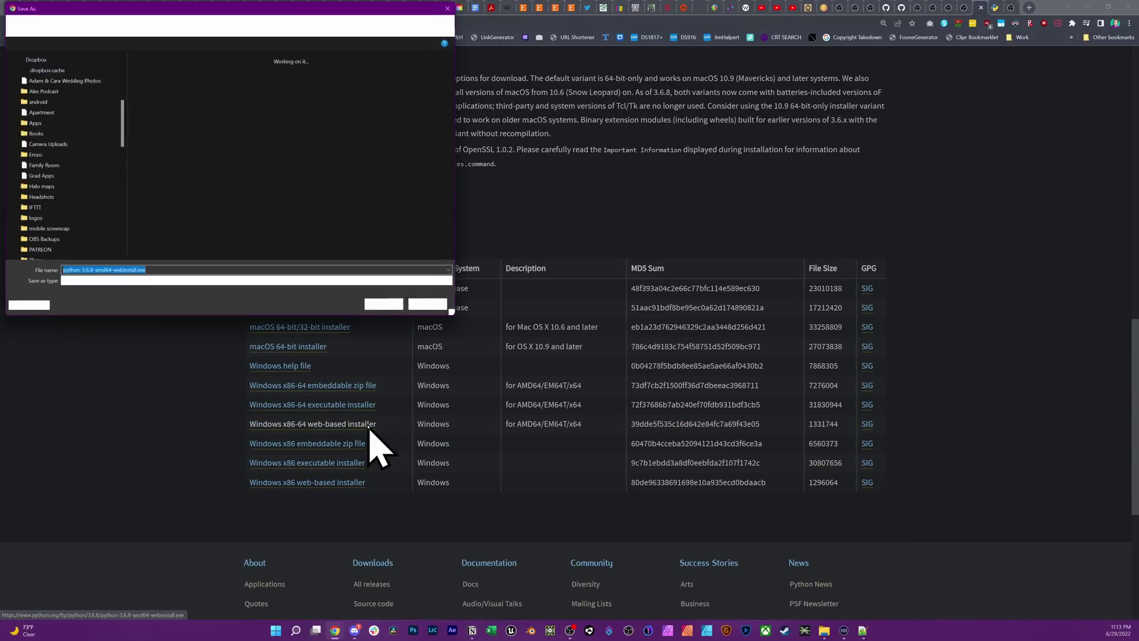
left_click(380, 308)
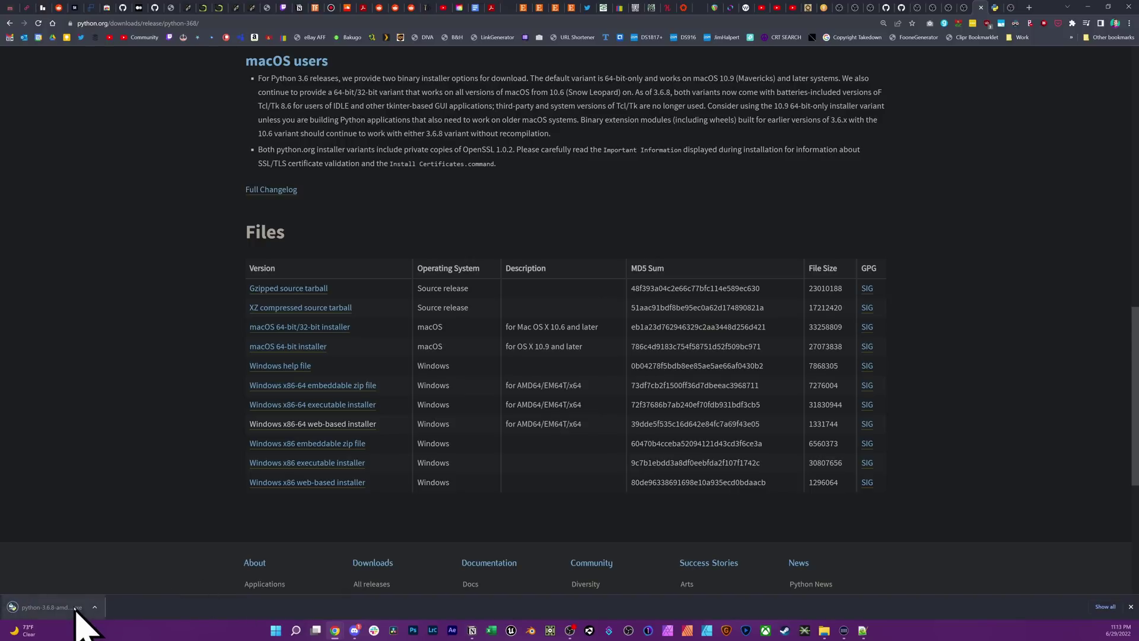
left_click(76, 608)
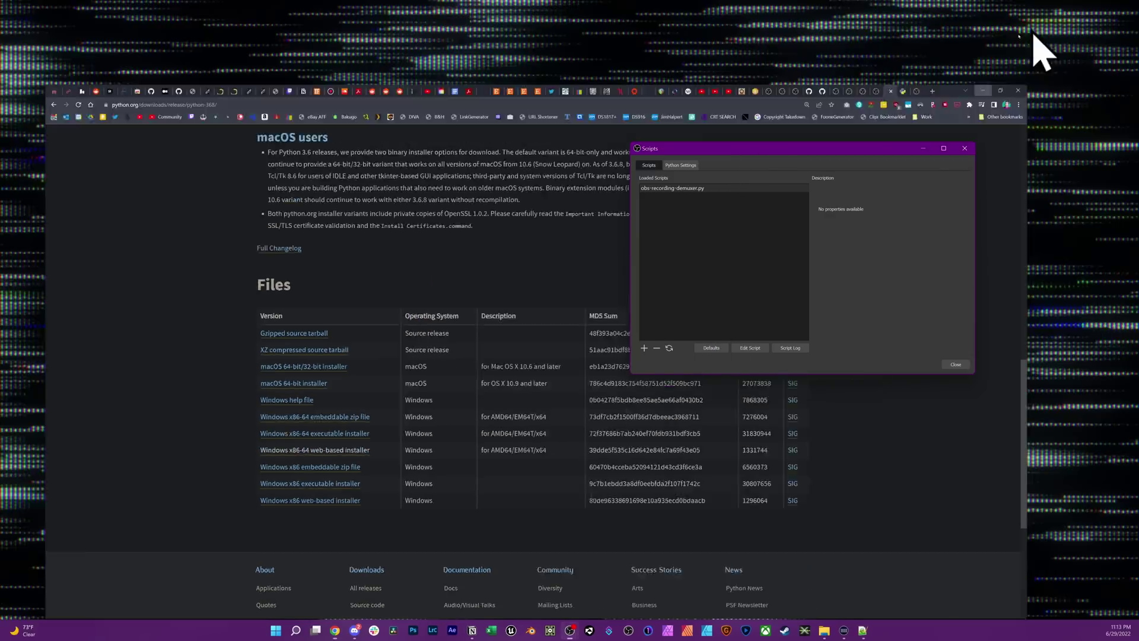
Open the scripts' Python Settings and browse for a new install folder, moving up to AppData\Local
left_click(680, 165)
left_click(949, 187)
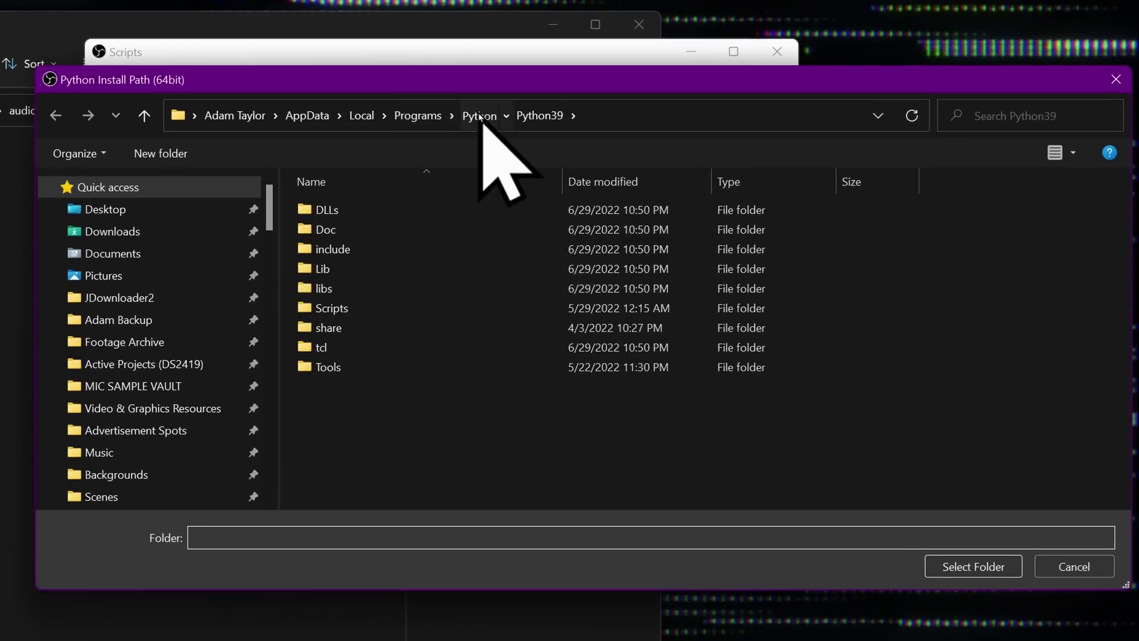
left_click(822, 179)
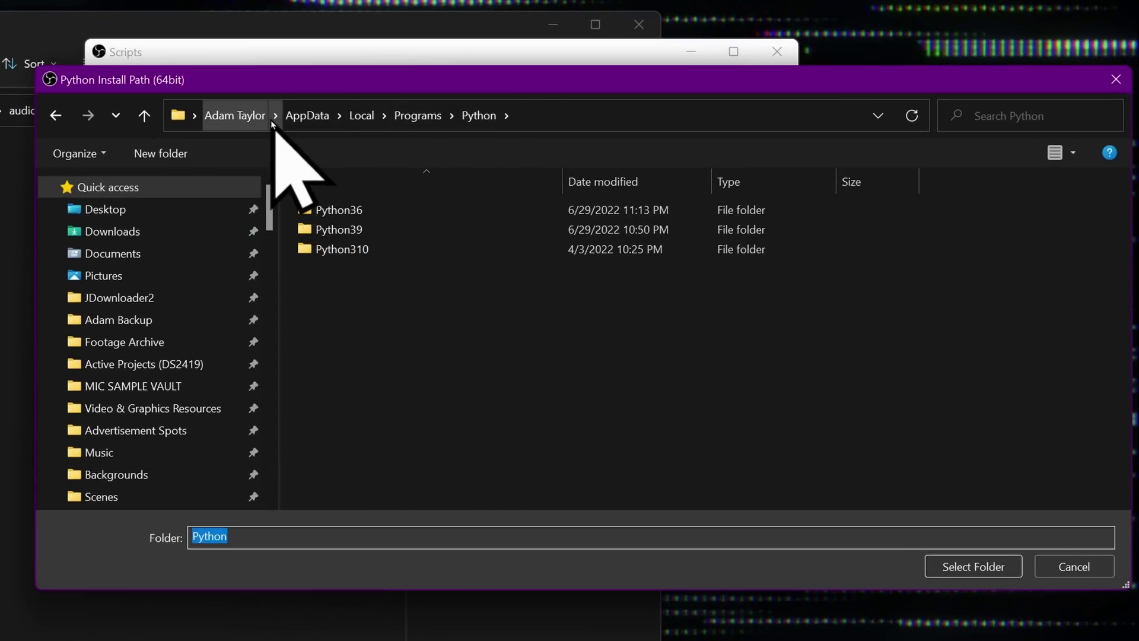
left_click(383, 116)
left_click(374, 117)
Go into Programs\Python\Python36 and select it as the Python install path
scroll(415, 350, "down", 20)
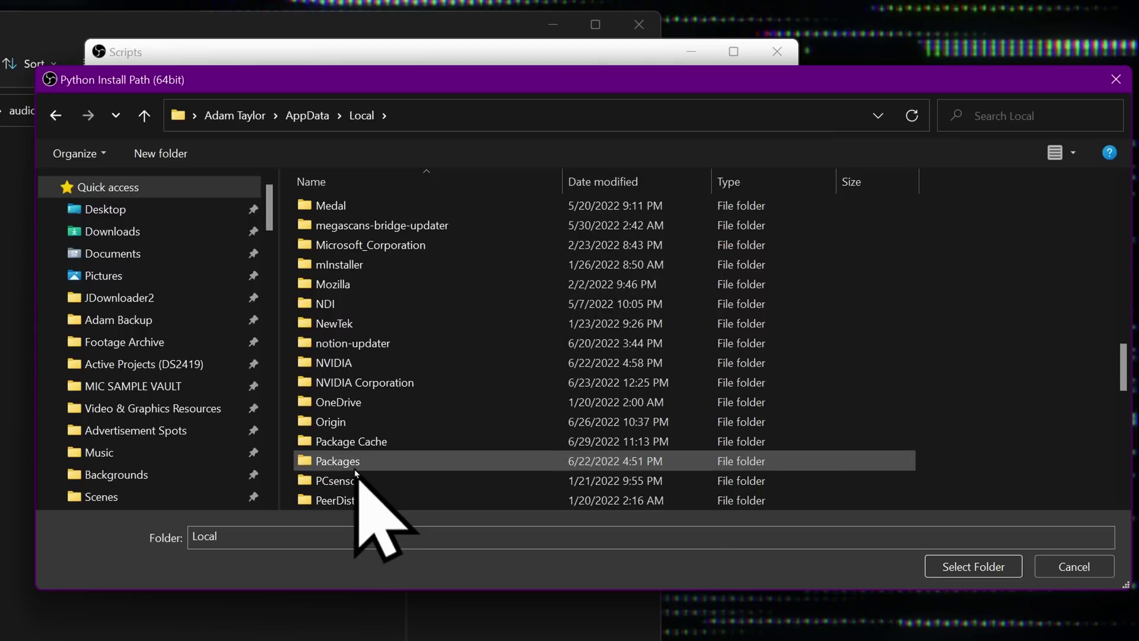
scroll(376, 458, "down", 2)
scroll(359, 460, "down", 1)
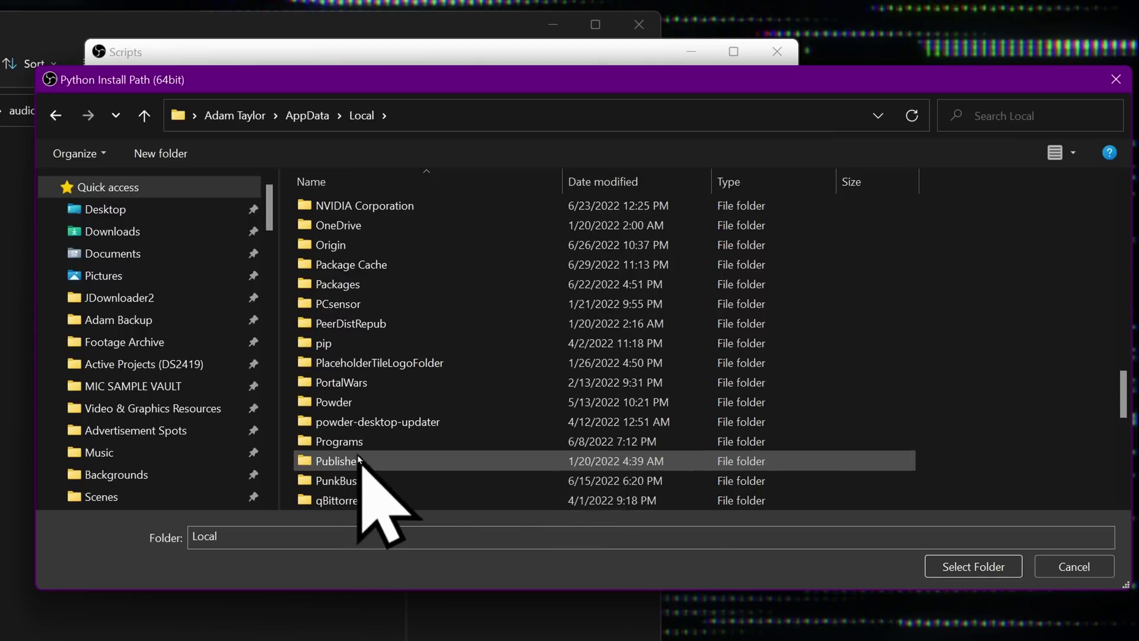
double_click(357, 443)
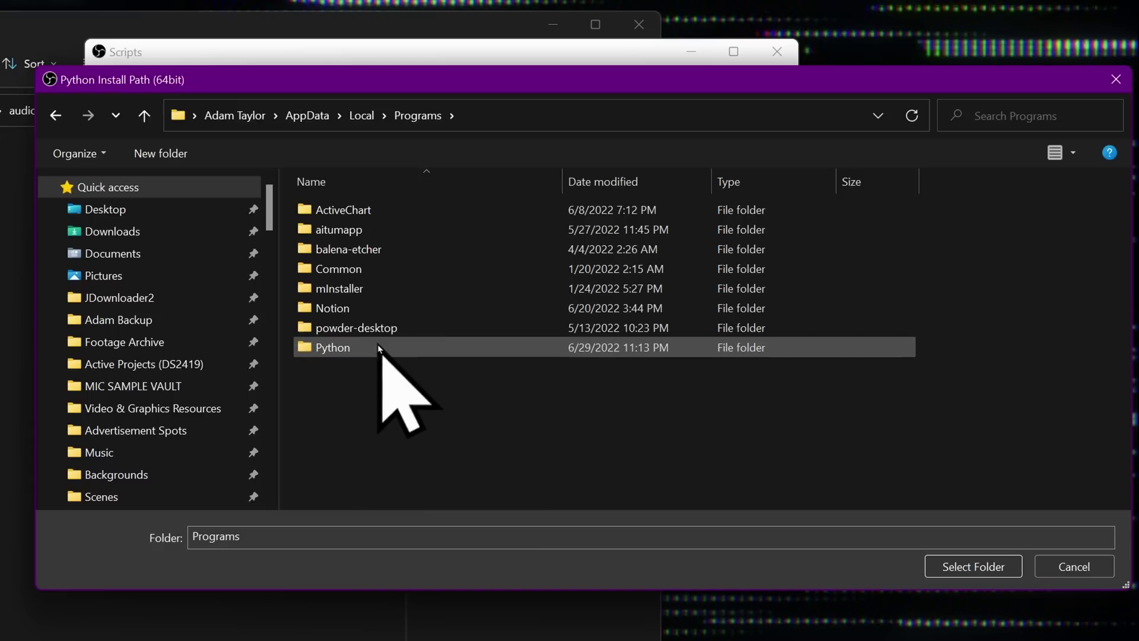
left_click(338, 345)
double_click(338, 345)
double_click(359, 213)
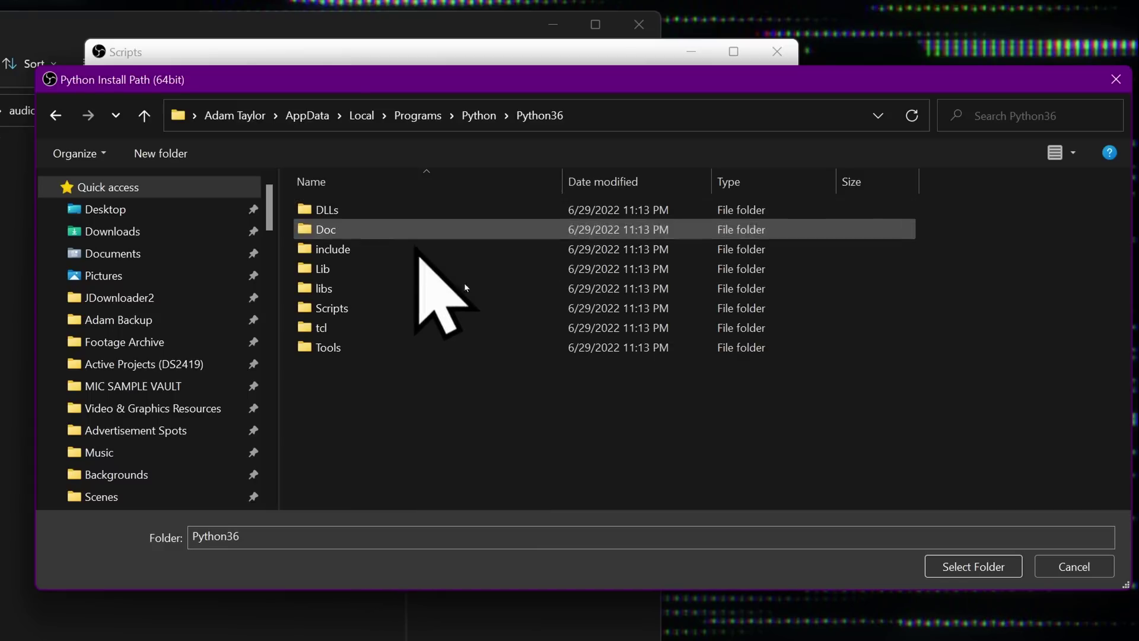
left_click(934, 565)
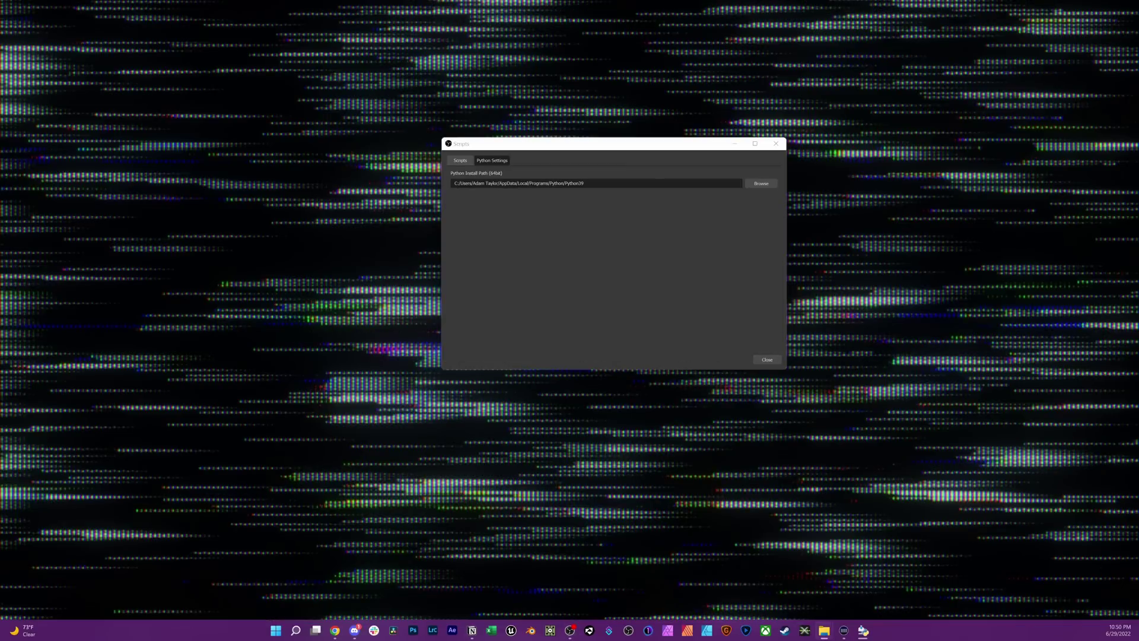
key("super+e")
Open the OBS Scripts folder in the home folder and select, then deselect, all its script files
left_click_drag(649, 107, 617, 153)
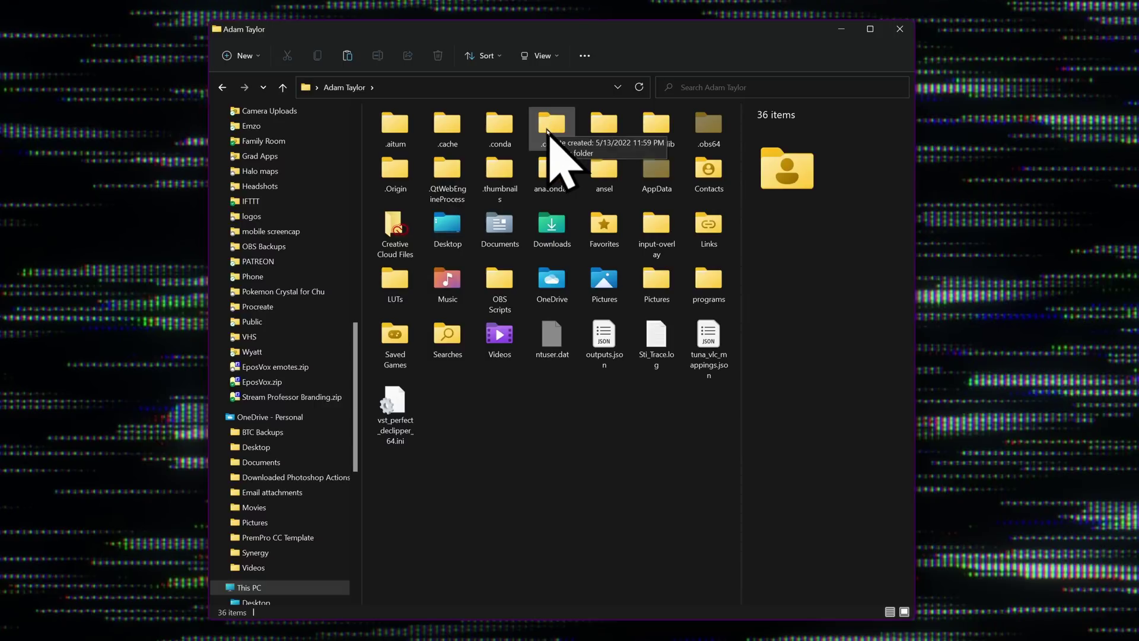
double_click(717, 289)
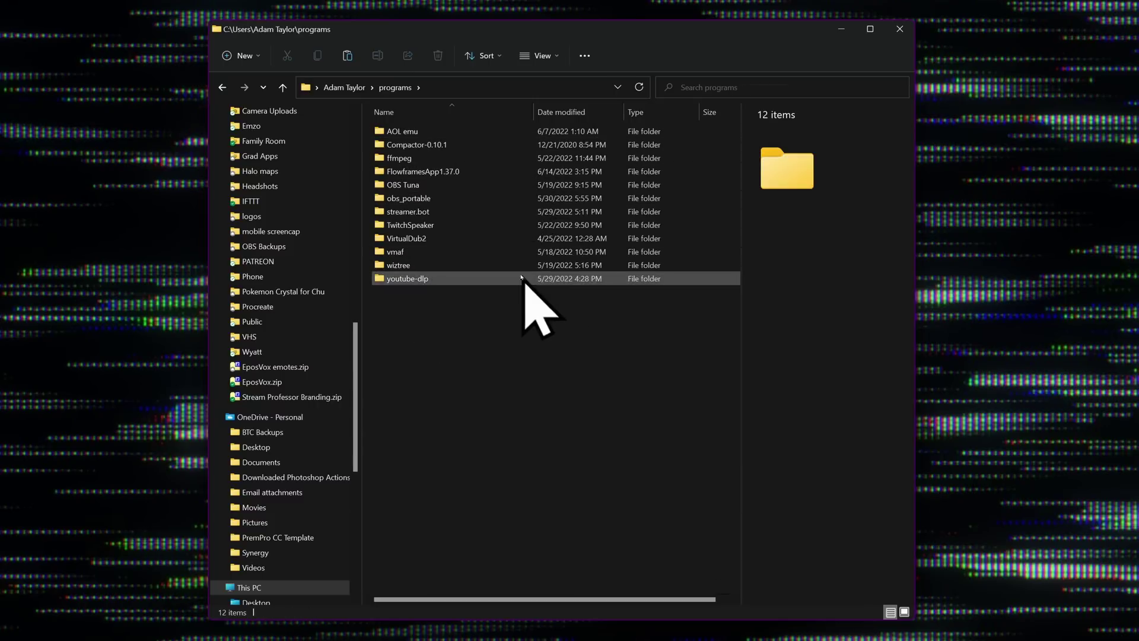
key("BackSpace")
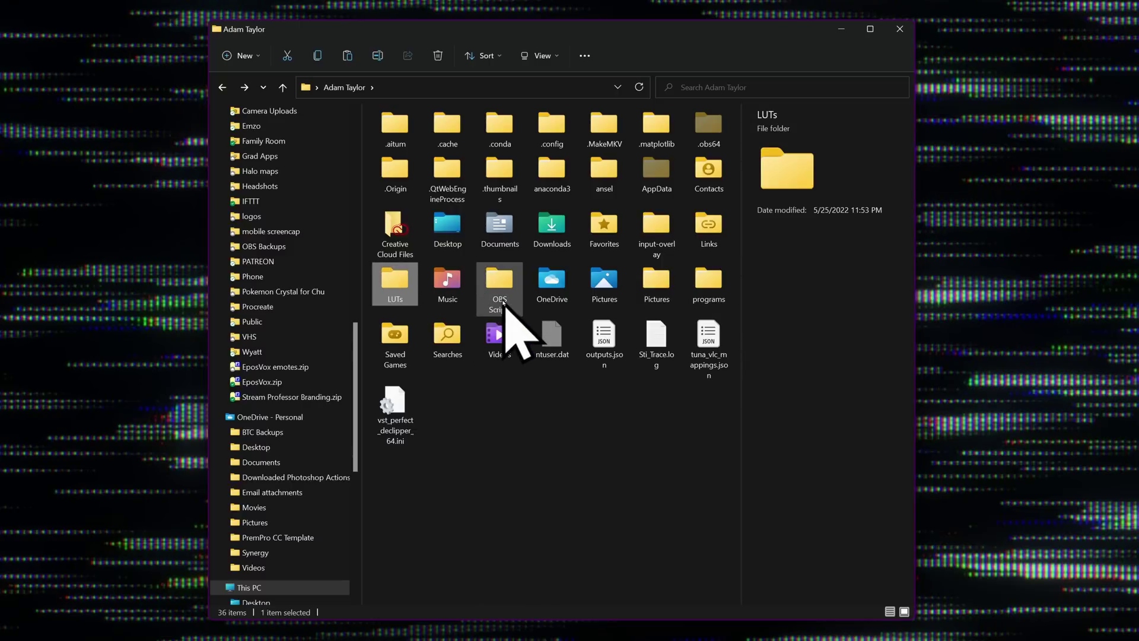
double_click(508, 281)
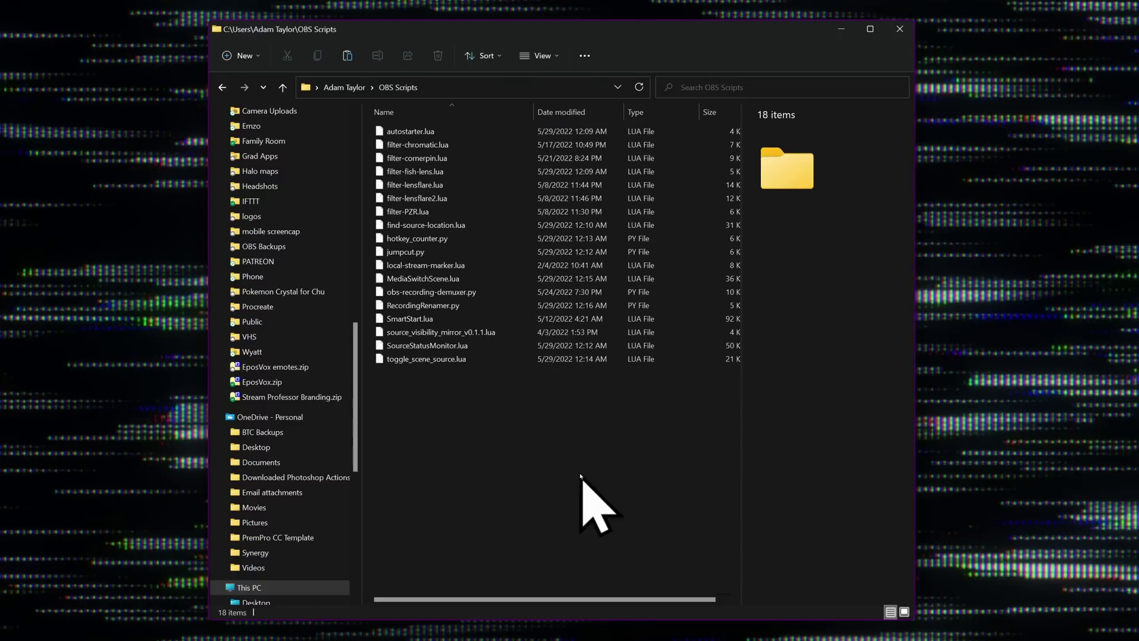
left_click_drag(562, 442, 443, 127)
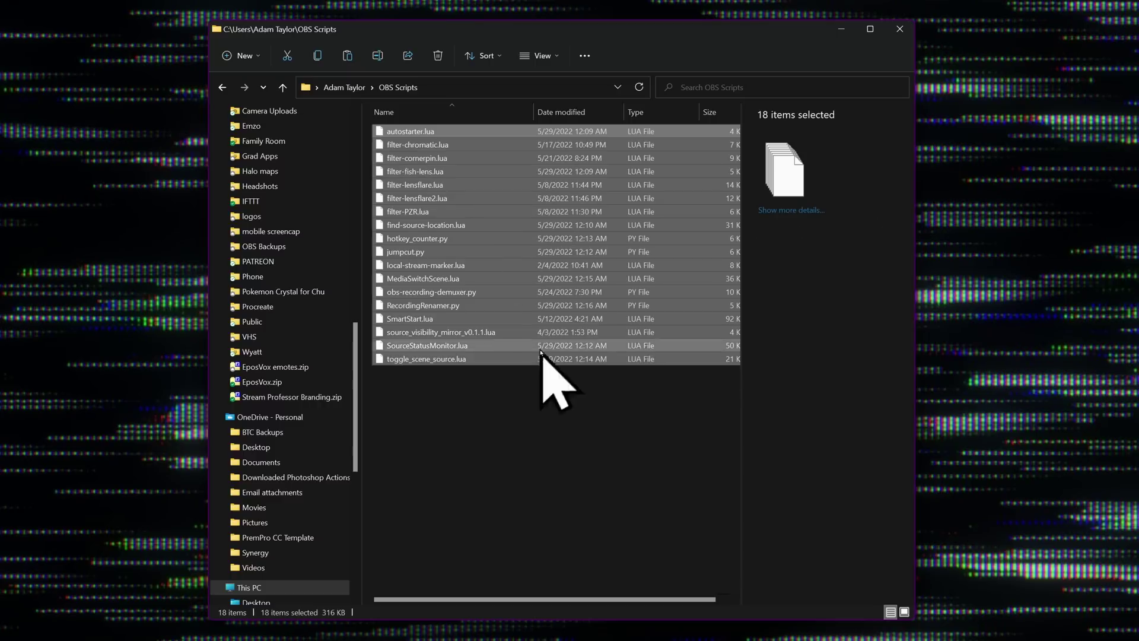
left_click(548, 434)
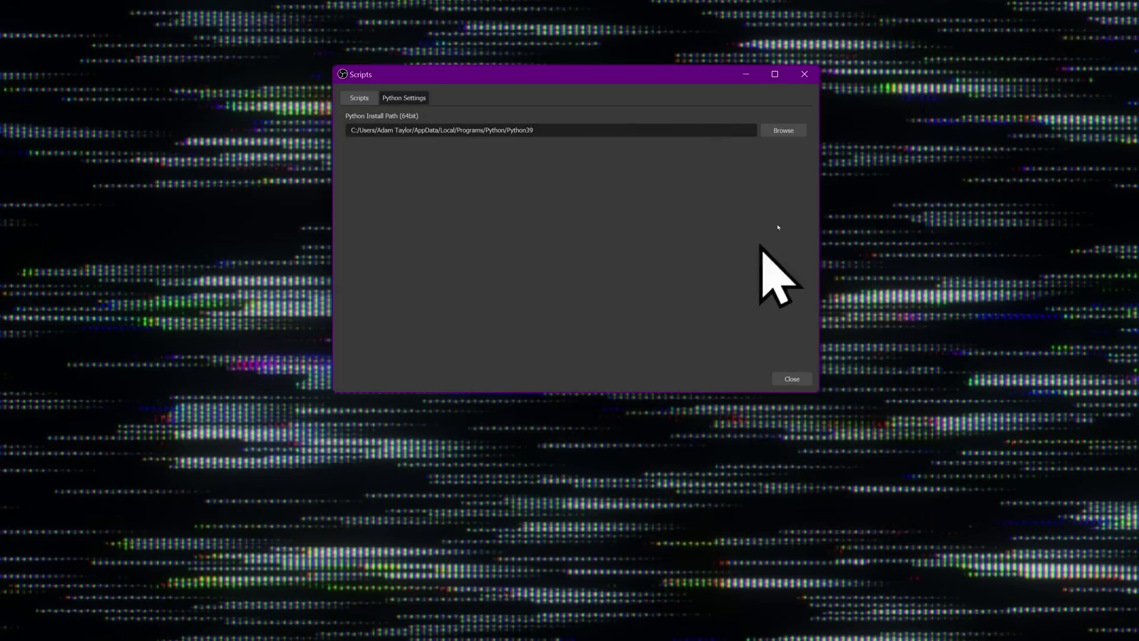
Start adding a script from the Scripts tab and browse to the home folder's OBS Scripts folder
left_click(373, 102)
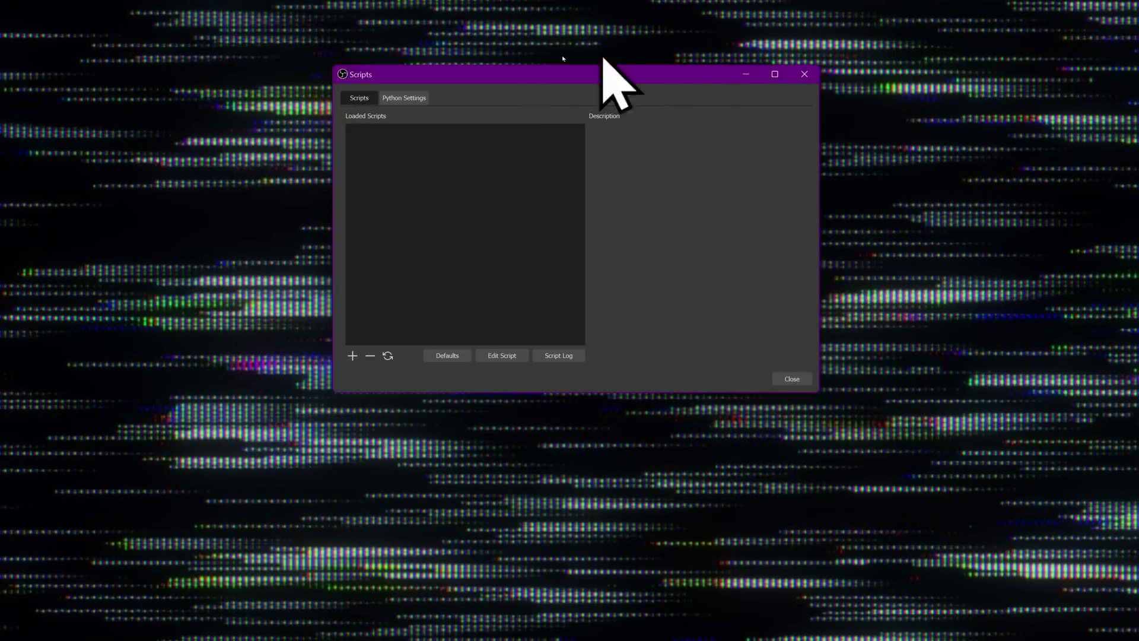
left_click(352, 355)
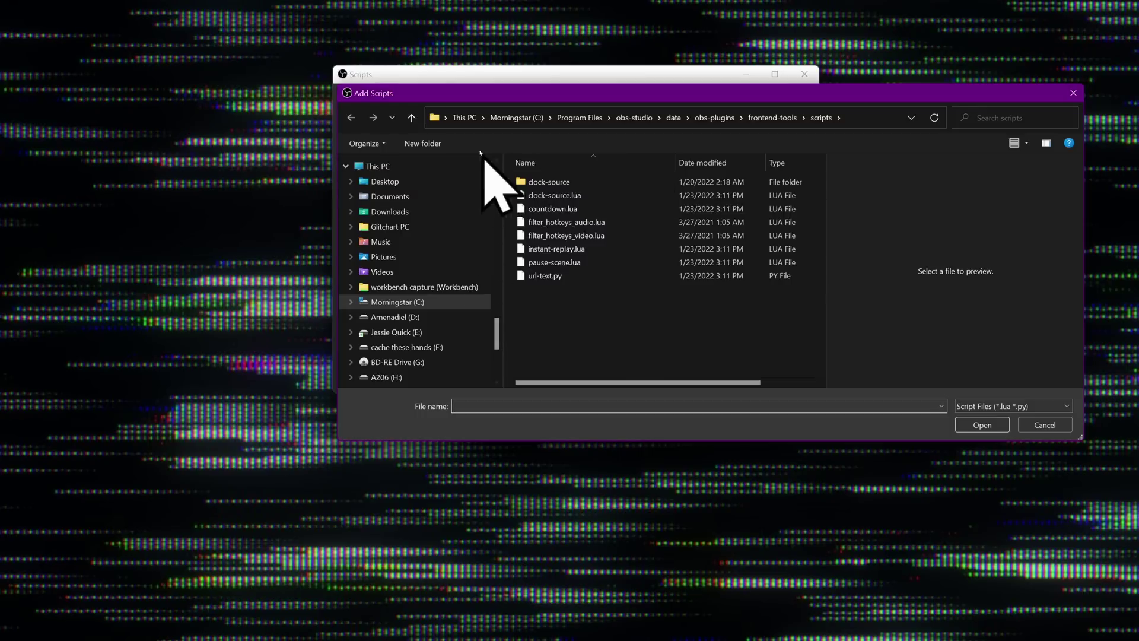
scroll(420, 292, "up", 10)
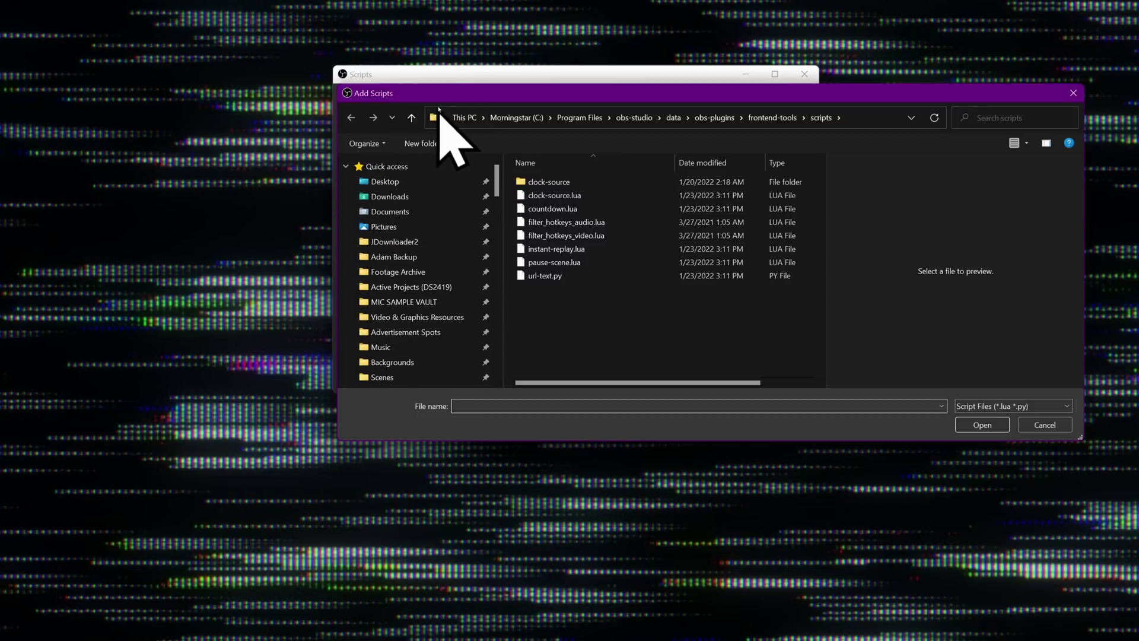
left_click(446, 118)
left_click(467, 189)
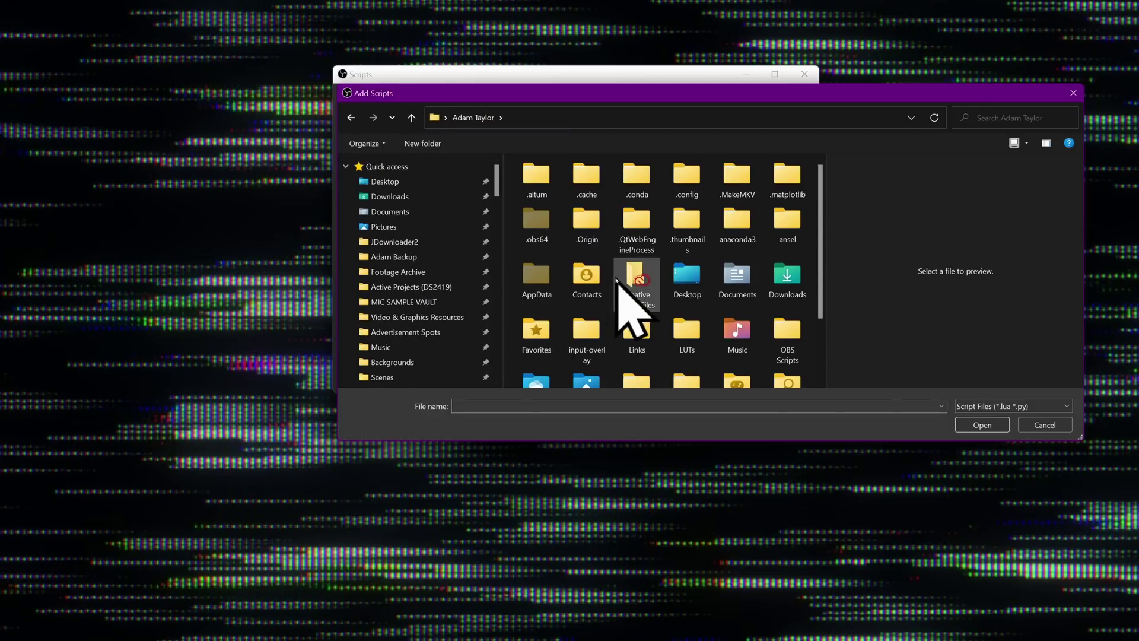
double_click(536, 278)
key("alt+Left")
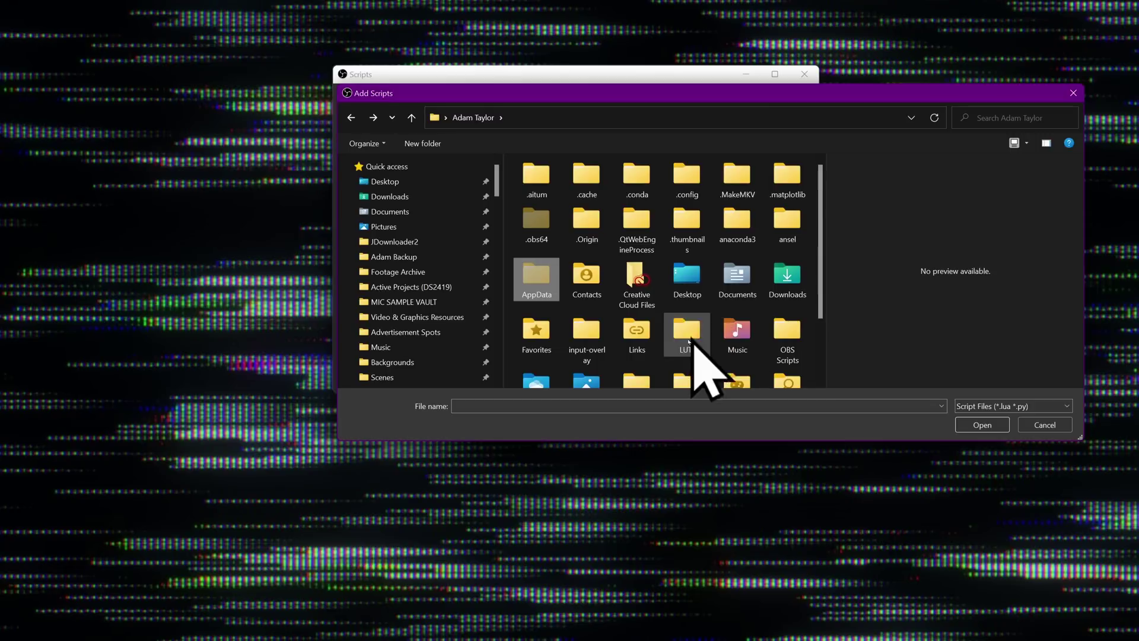
scroll(694, 347, "down", 2)
double_click(776, 260)
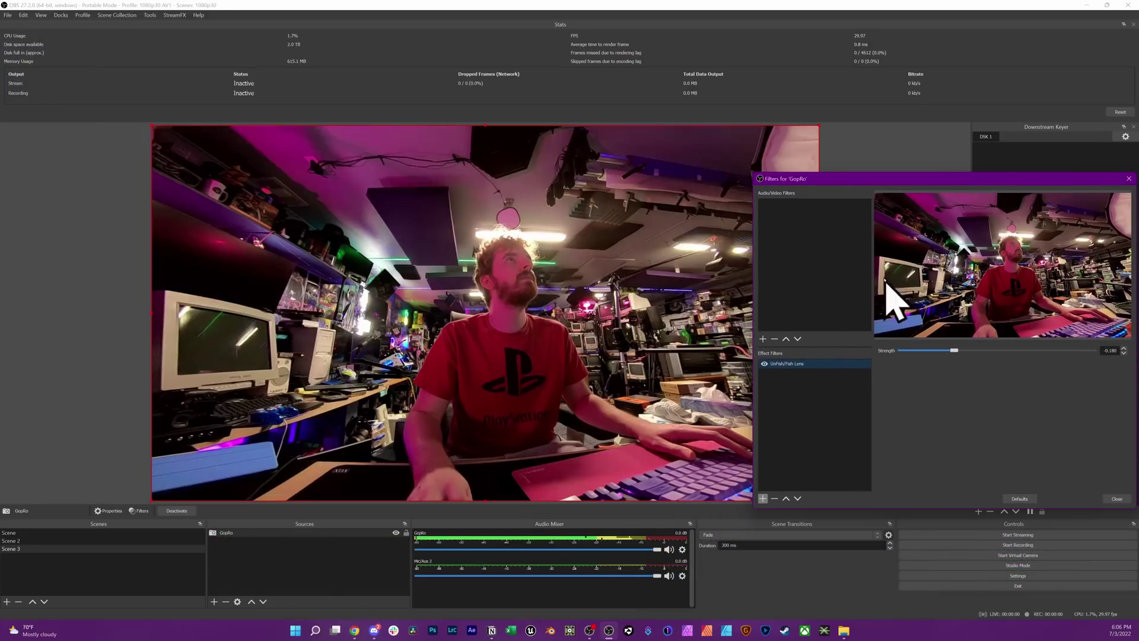
Toggle the UnFish/Fish Lens filter off and on, then drag Strength to the far left
left_click(765, 364)
left_click(764, 364)
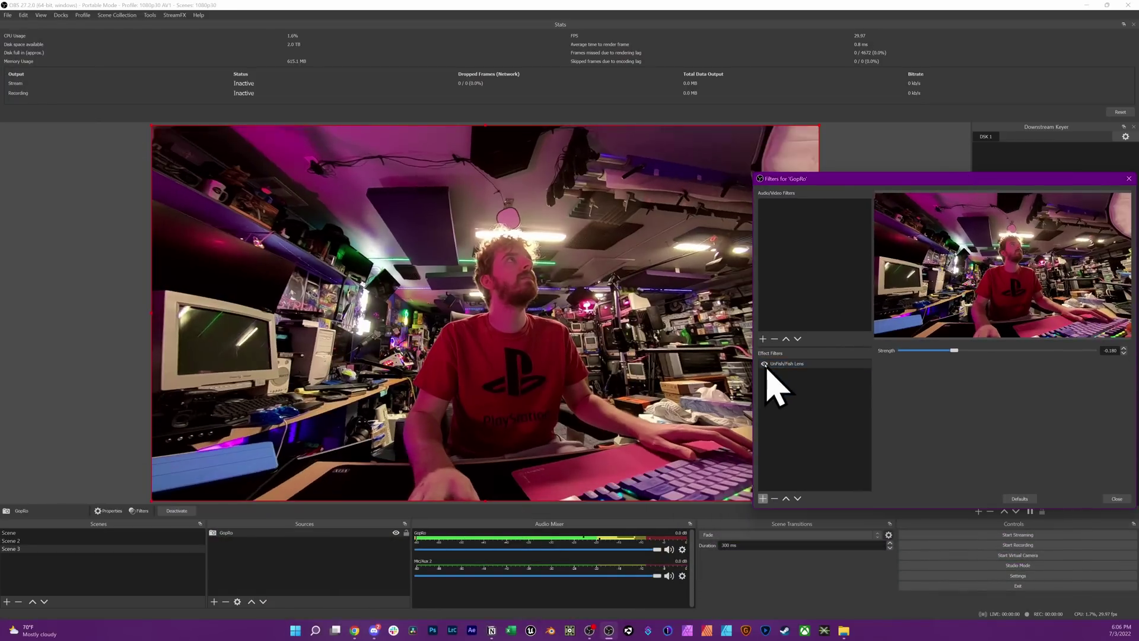
left_click_drag(953, 352, 877, 358)
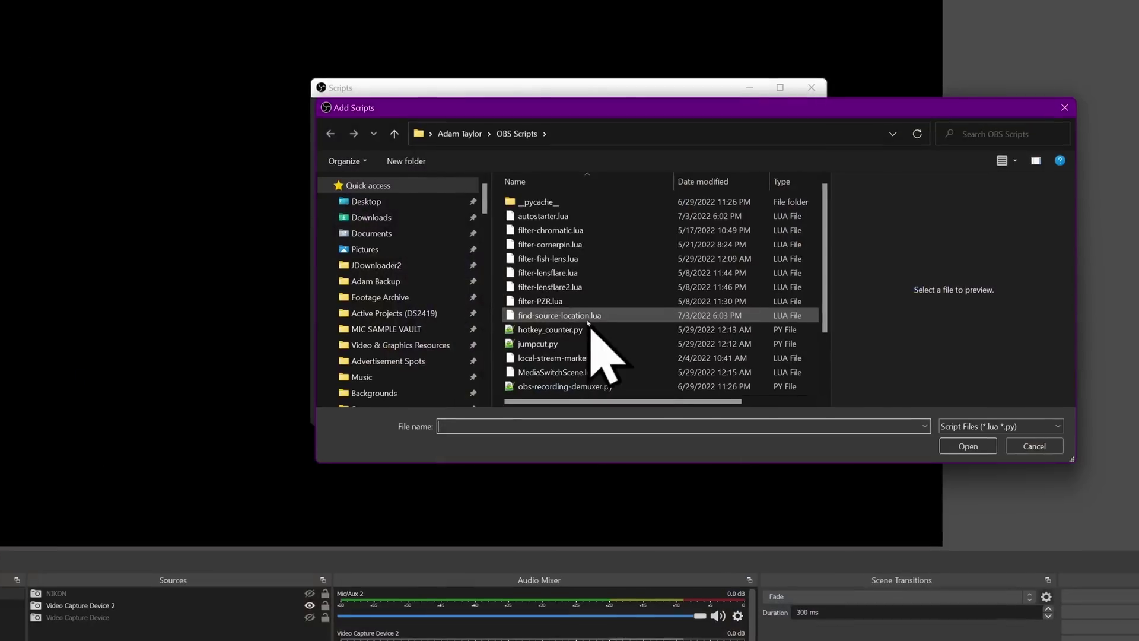
Load find-source-location.lua from the OBS Scripts folder into the Scripts list
double_click(593, 320)
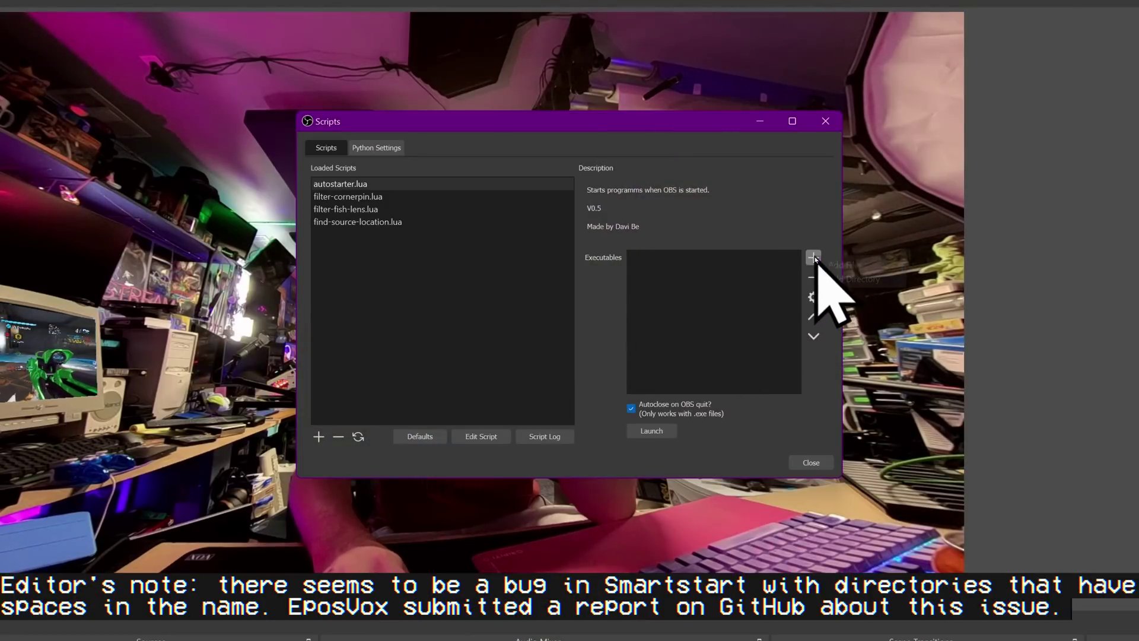
Add notepad++.exe from Program Files (x86)\Notepad++ as an autostarter executable
left_click(842, 279)
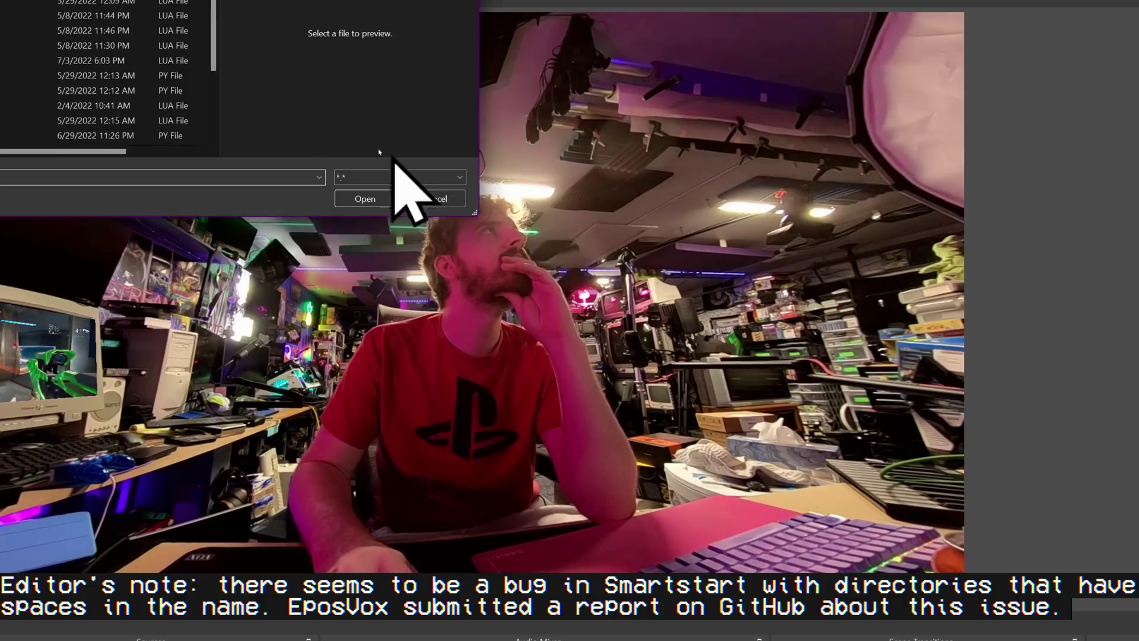
left_click_drag(79, 0, 550, 116)
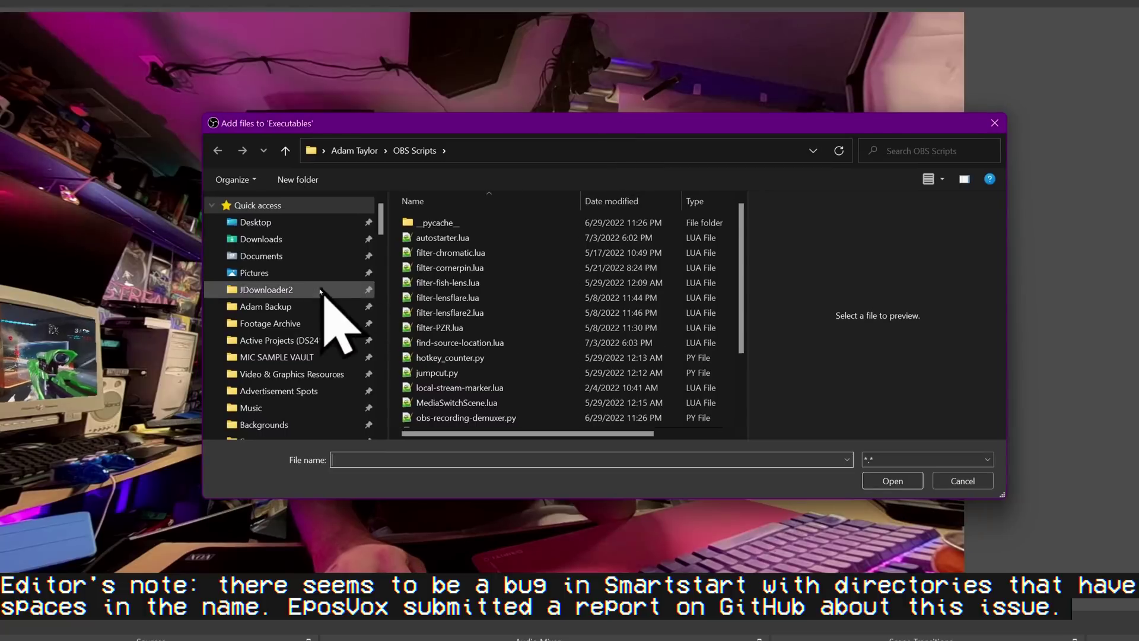
scroll(330, 343, "down", 10)
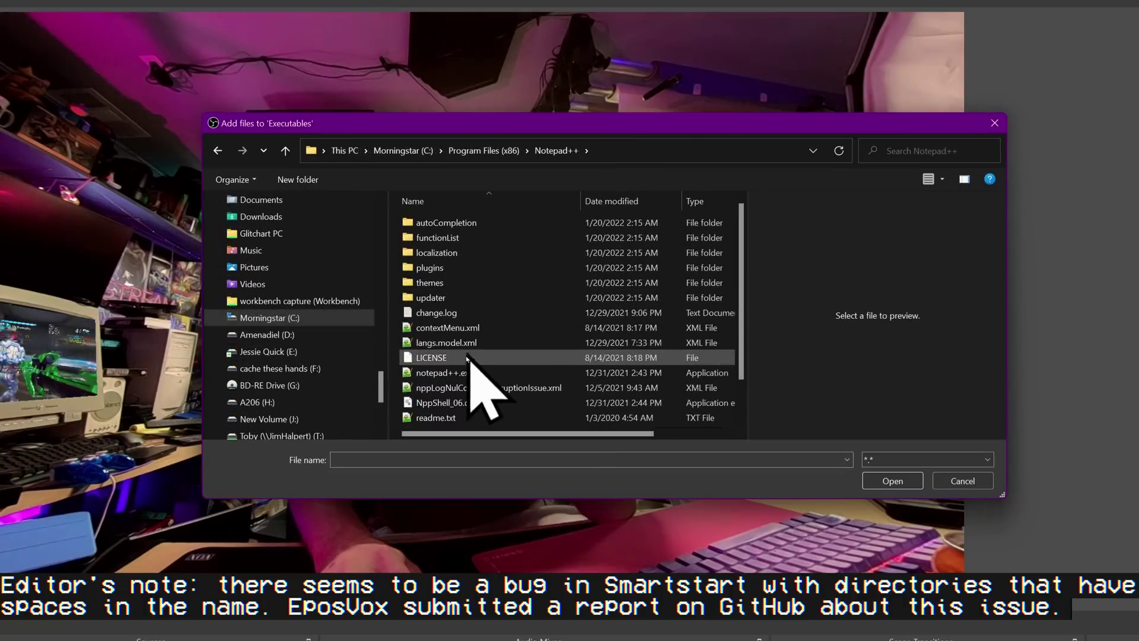
left_click(467, 372)
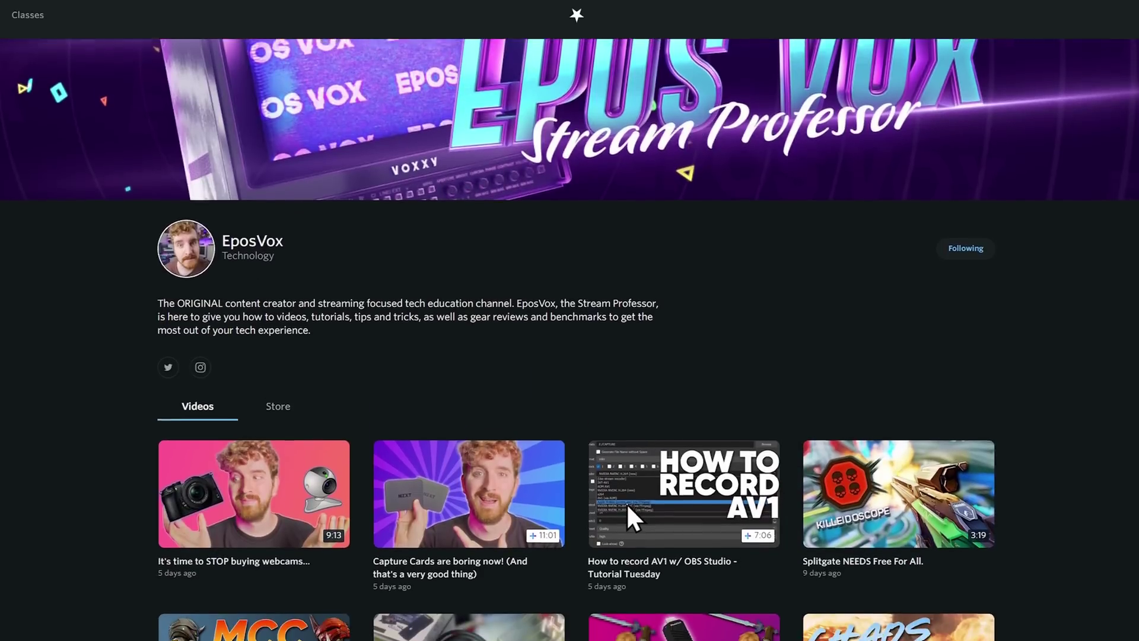
scroll(569, 338, "down", 3)
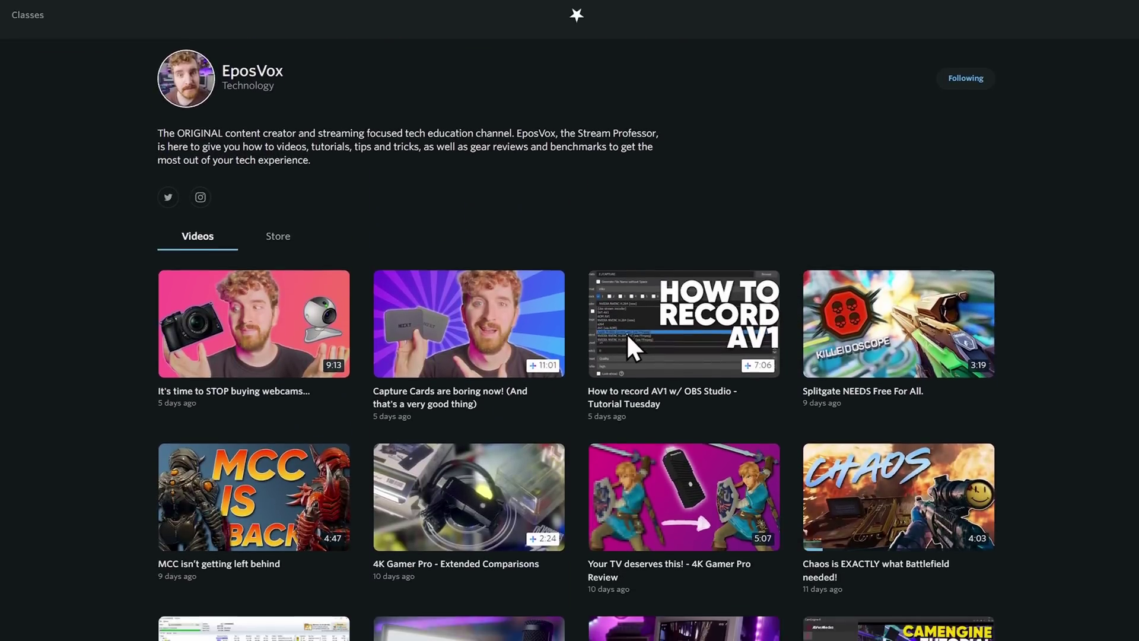
scroll(570, 338, "down", 1)
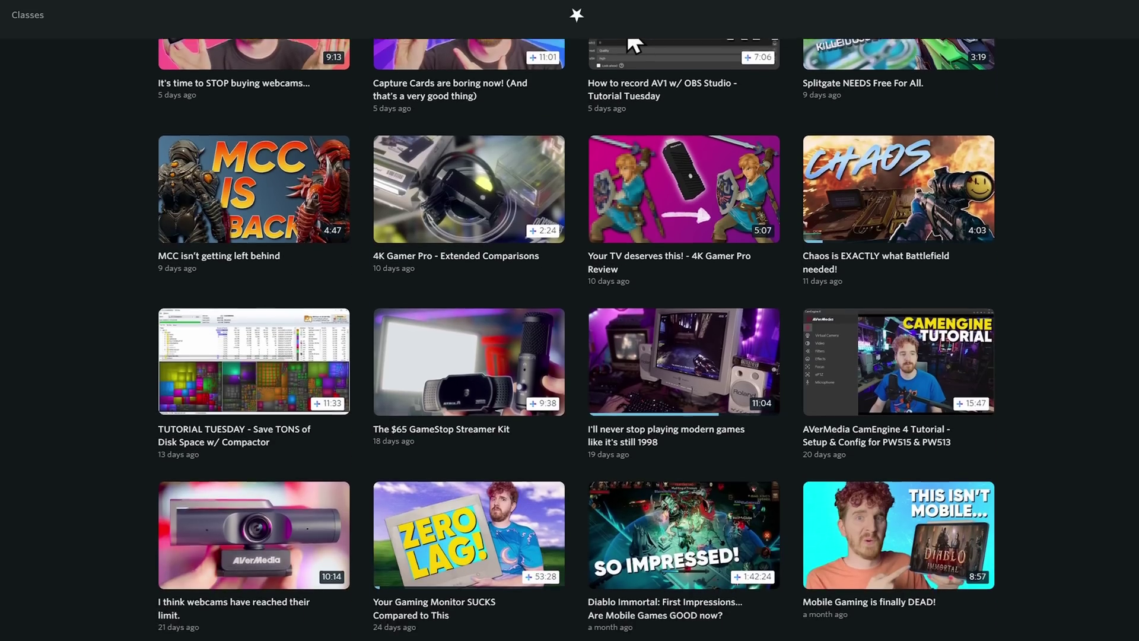
scroll(569, 338, "down", 3)
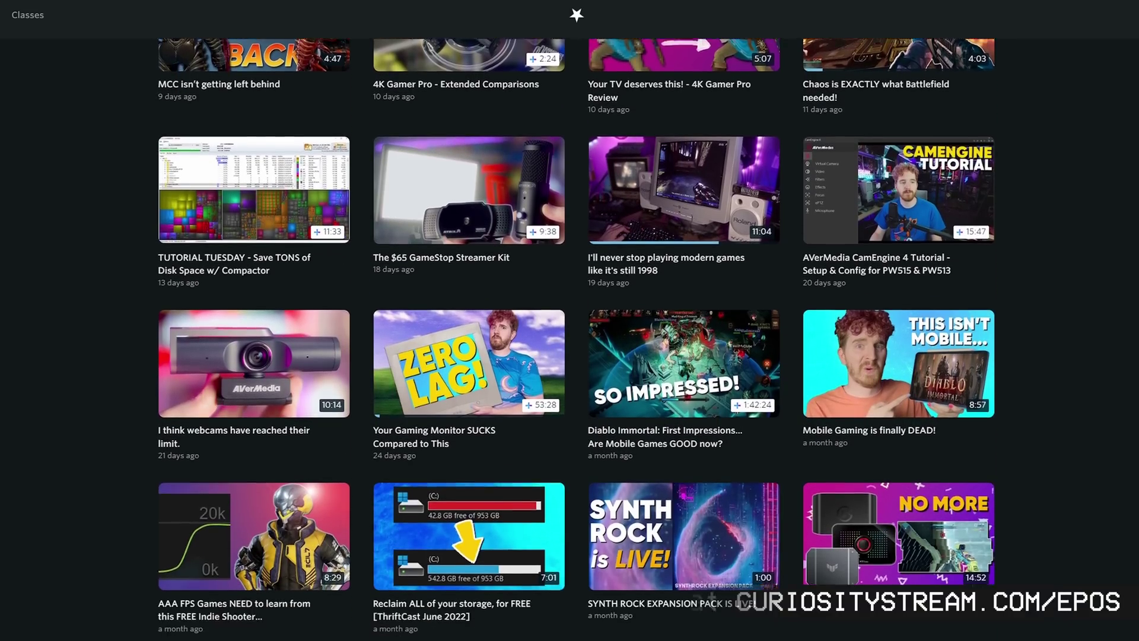
scroll(569, 338, "down", 3)
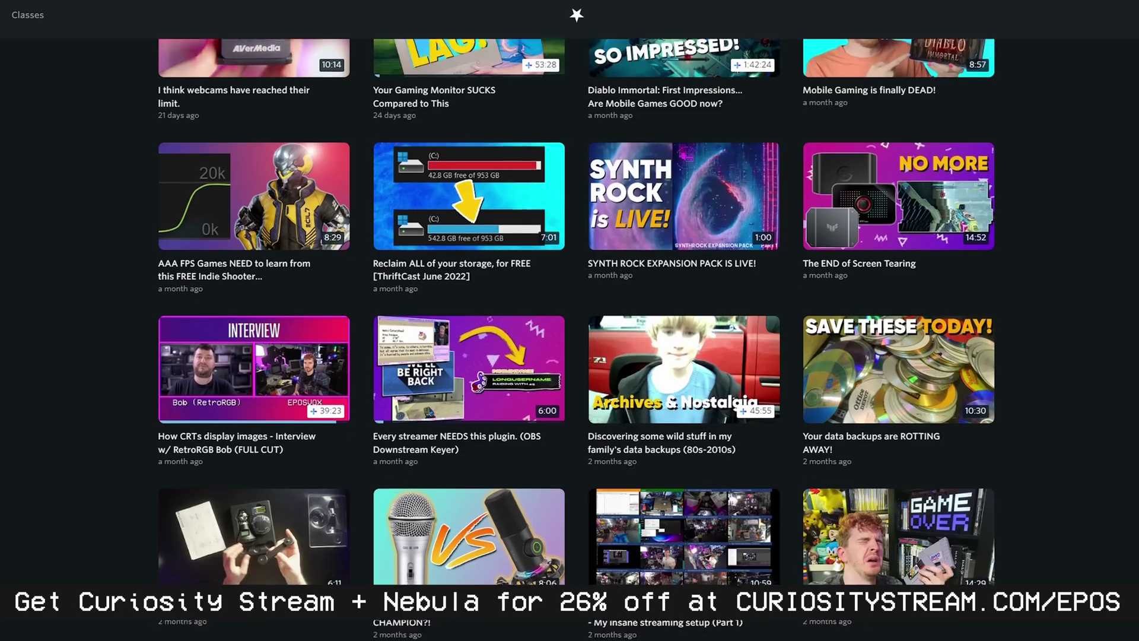
scroll(570, 338, "down", 3)
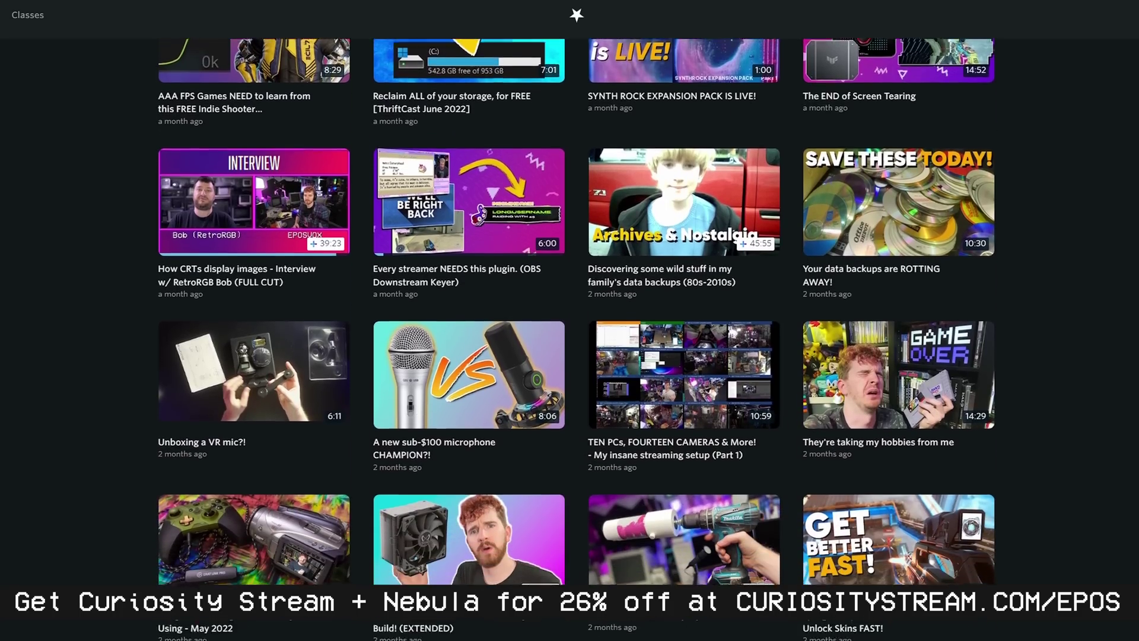
scroll(569, 338, "down", 3)
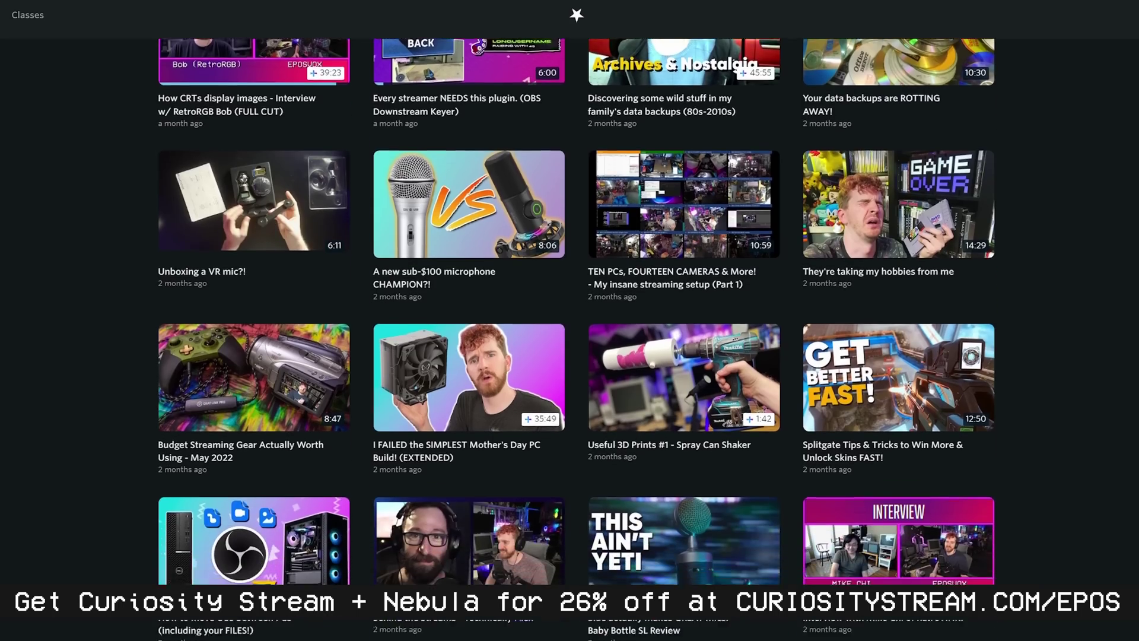
scroll(569, 338, "down", 3)
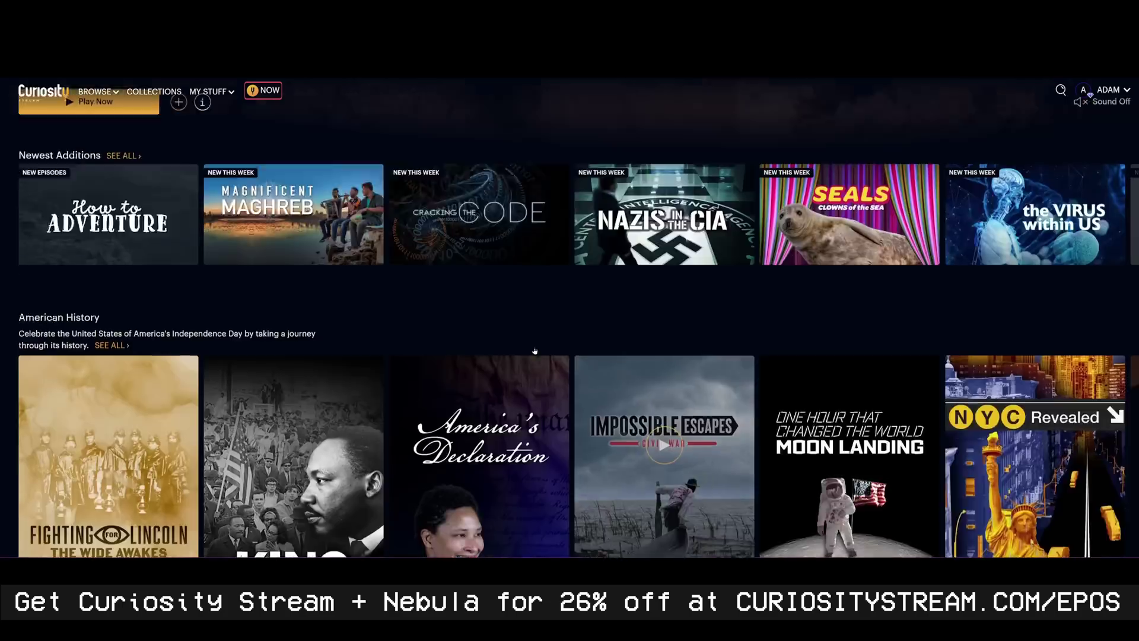
Open the Cracking the Code details and start playing its episode The Mob Code
scroll(534, 350, "up", 6)
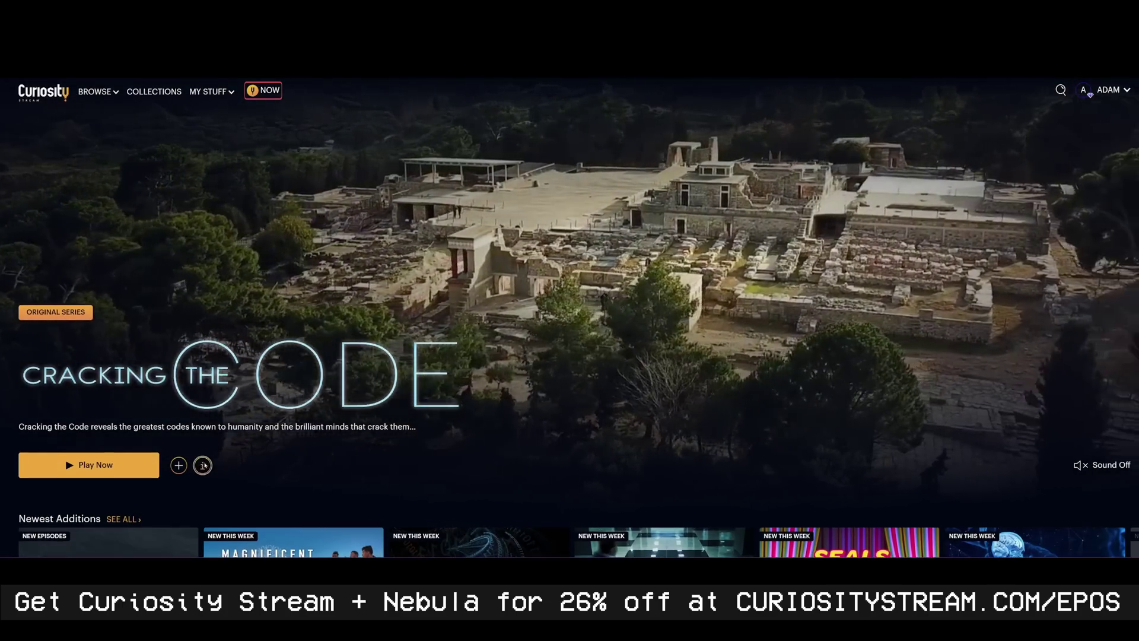
left_click(203, 465)
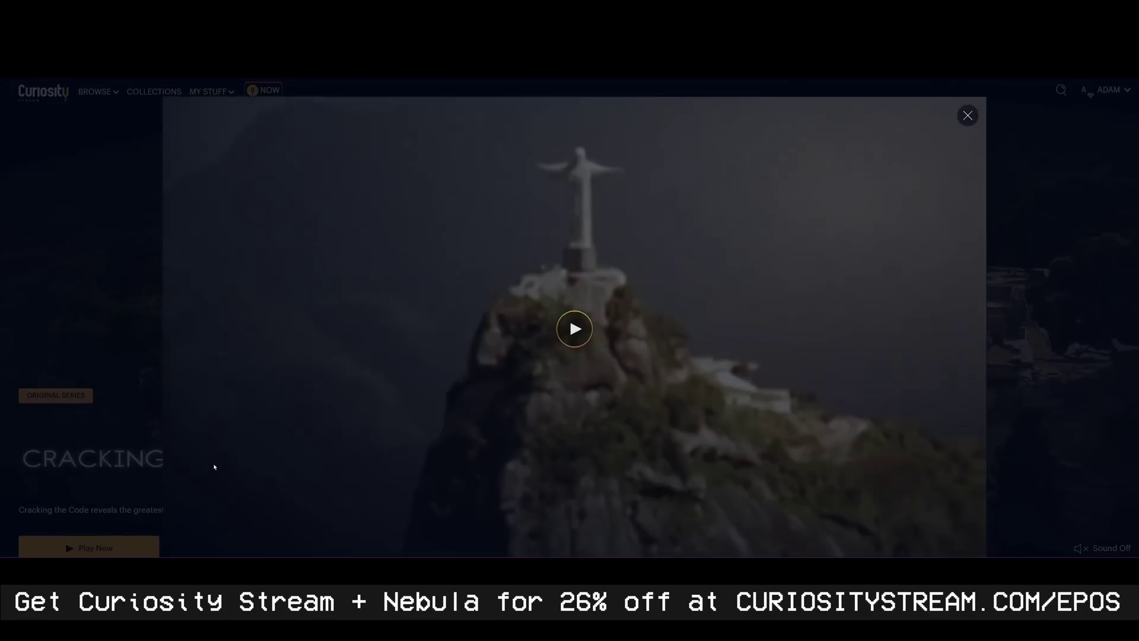
scroll(448, 420, "down", 3)
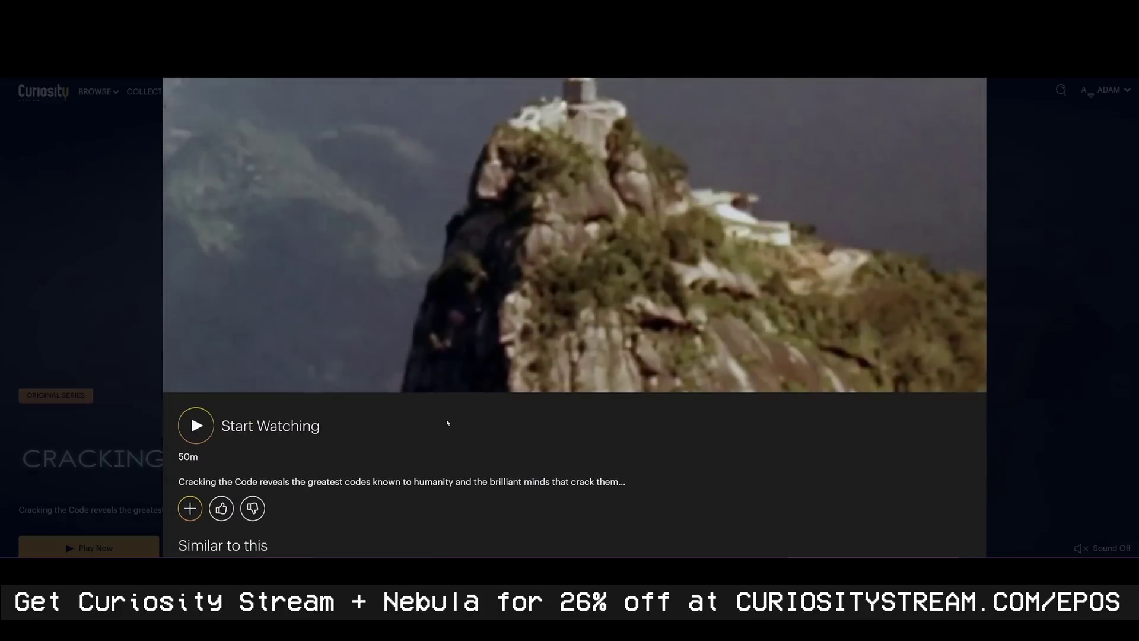
scroll(448, 421, "up", 3)
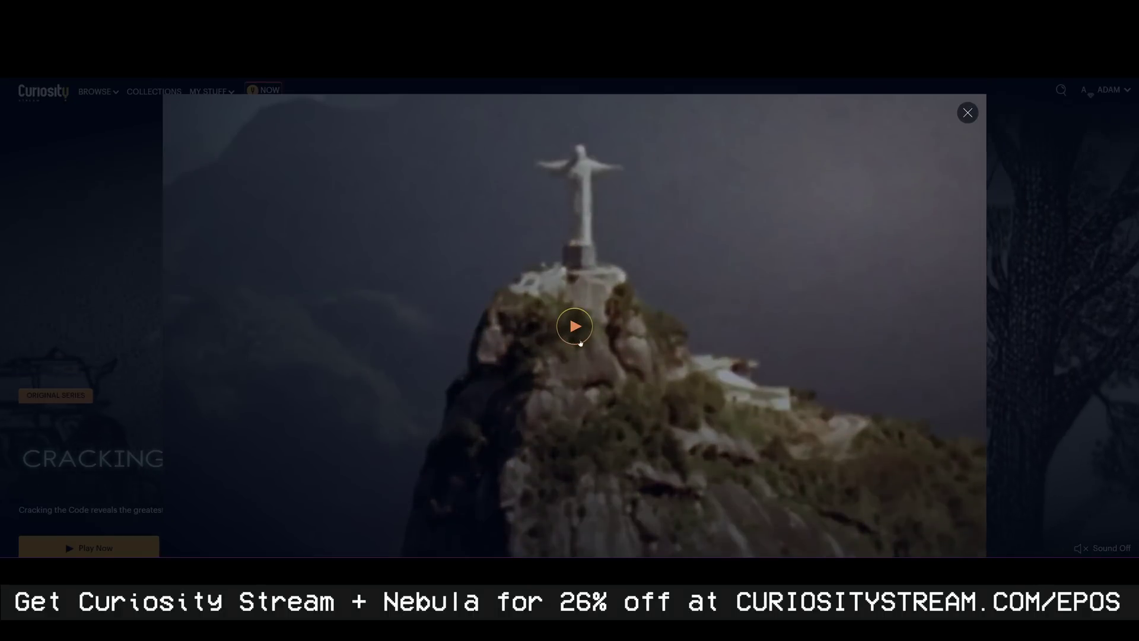
left_click(580, 342)
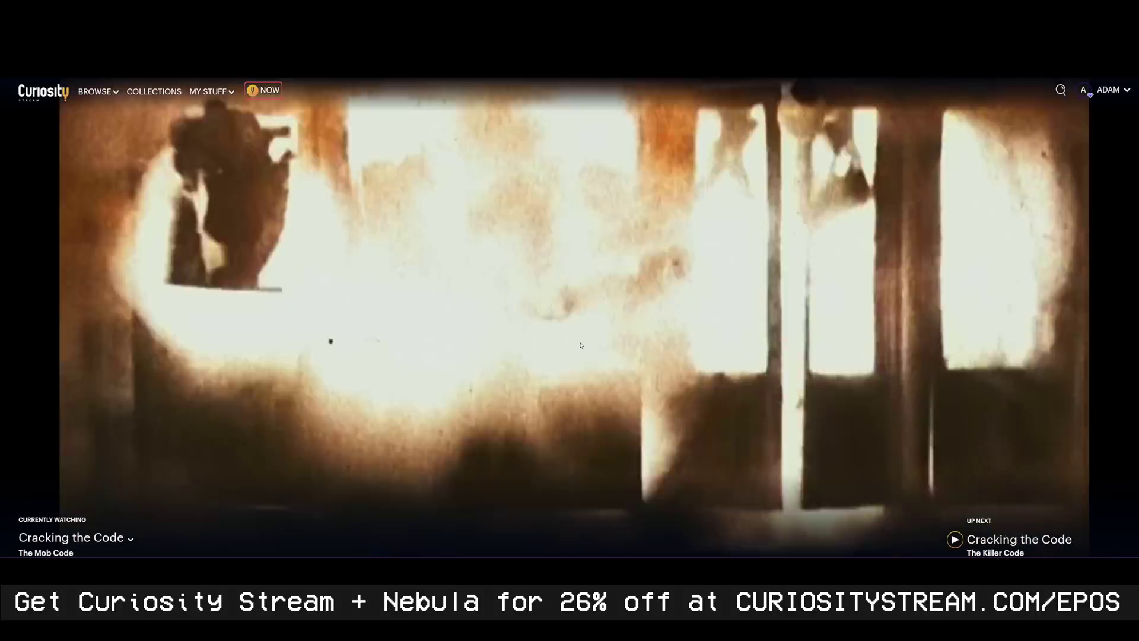